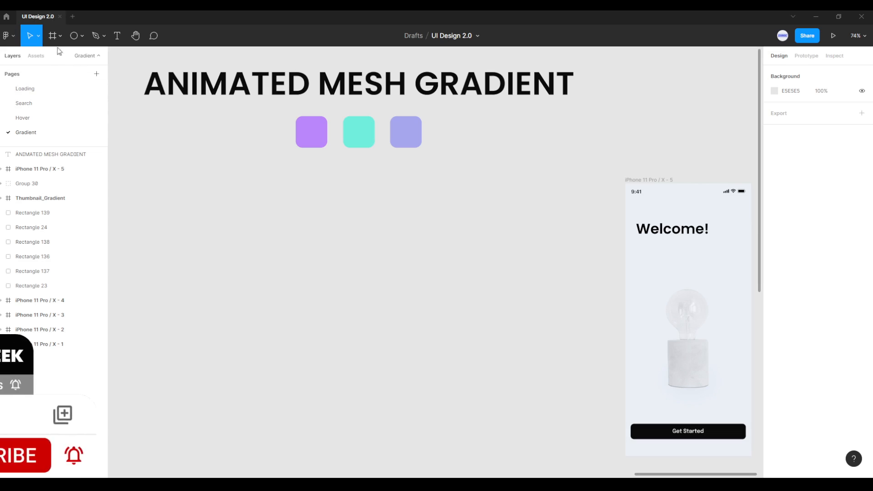
Step: Draw a frame about 1217 × 667 in the empty canvas area below the three colour swatches
{"action": "left_click", "coordinate": [59, 40]}
{"action": "left_click", "coordinate": [59, 40]}
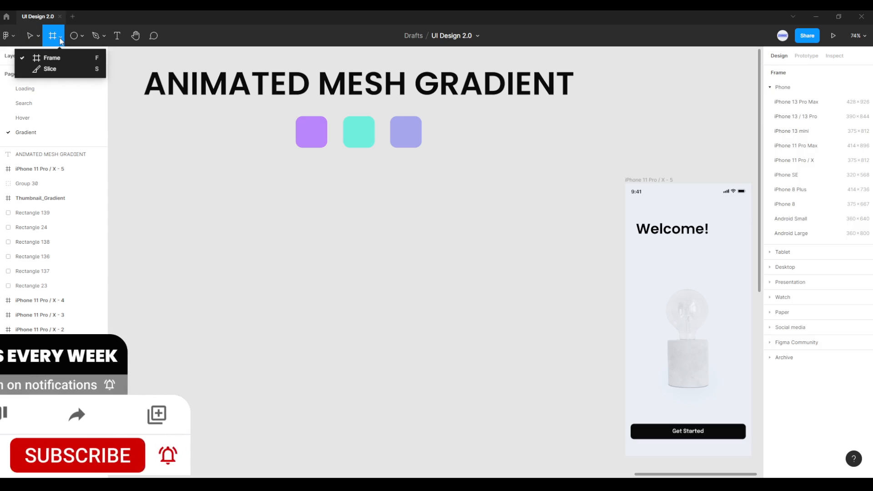
{"action": "left_click", "coordinate": [54, 62]}
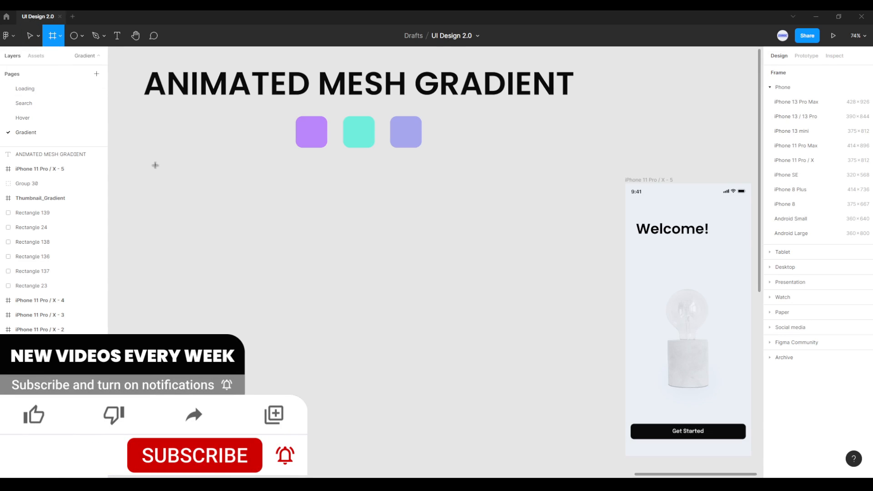
{"action": "left_click_drag", "start_coordinate": [150, 162], "coordinate": [559, 386]}
{"action": "left_click_drag", "start_coordinate": [417, 302], "coordinate": [435, 311]}
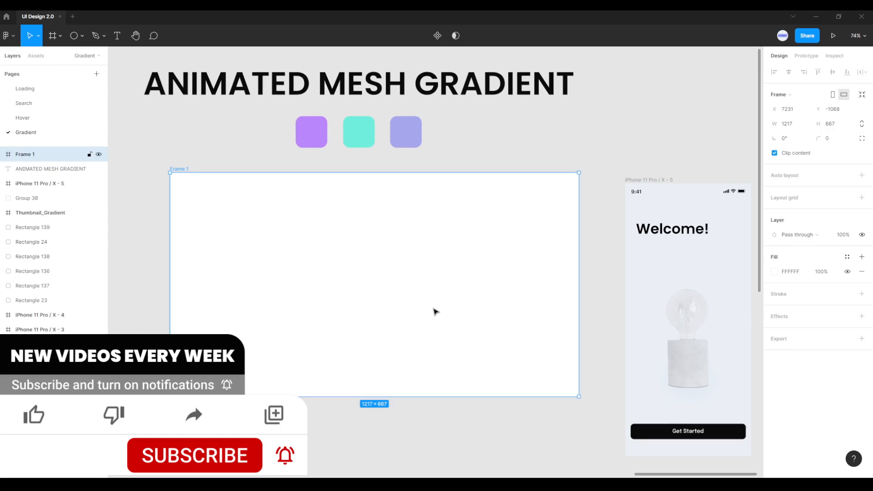
Step: Fill the new frame with the light background colour EAEFF5 sampled from the Welcome phone screen
{"action": "left_click", "coordinate": [775, 271]}
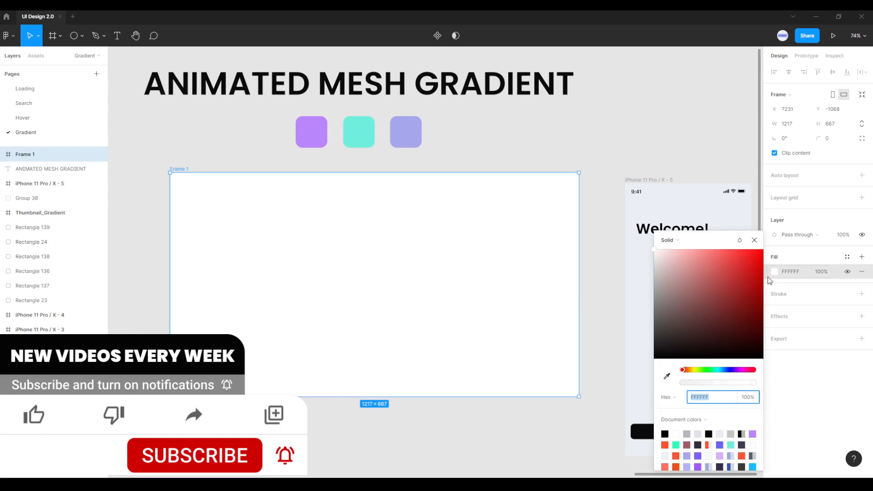
{"action": "left_click", "coordinate": [667, 376]}
{"action": "left_click", "coordinate": [636, 298]}
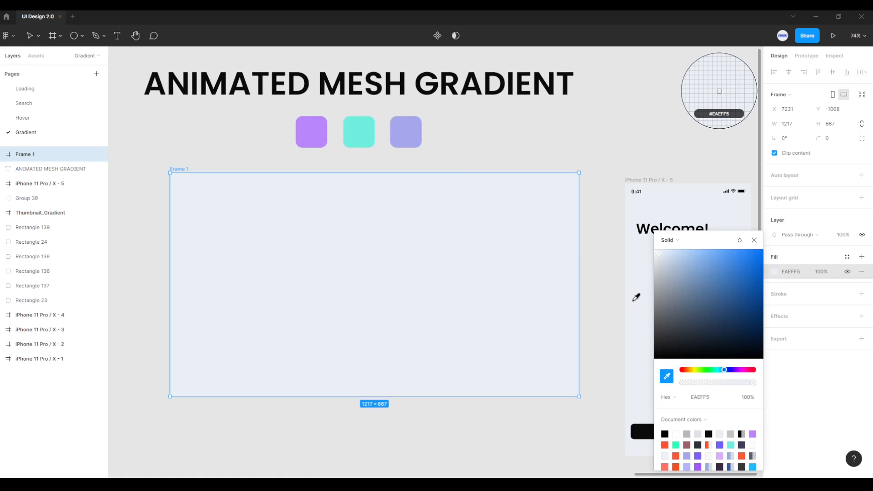
{"action": "left_click", "coordinate": [470, 164]}
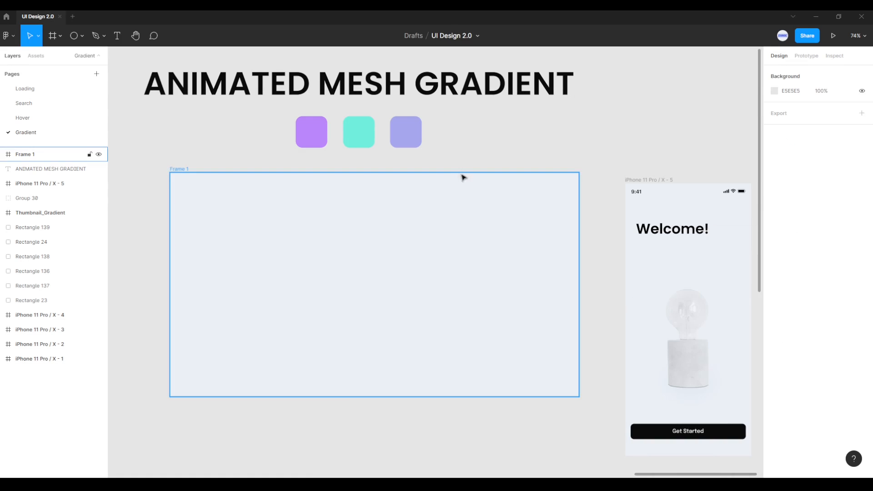
Step: Draw a horizontal ellipse about 368 × 153 in the upper middle of the frame, at about X 425, Y 116
{"action": "left_click", "coordinate": [76, 36]}
{"action": "left_click", "coordinate": [82, 36]}
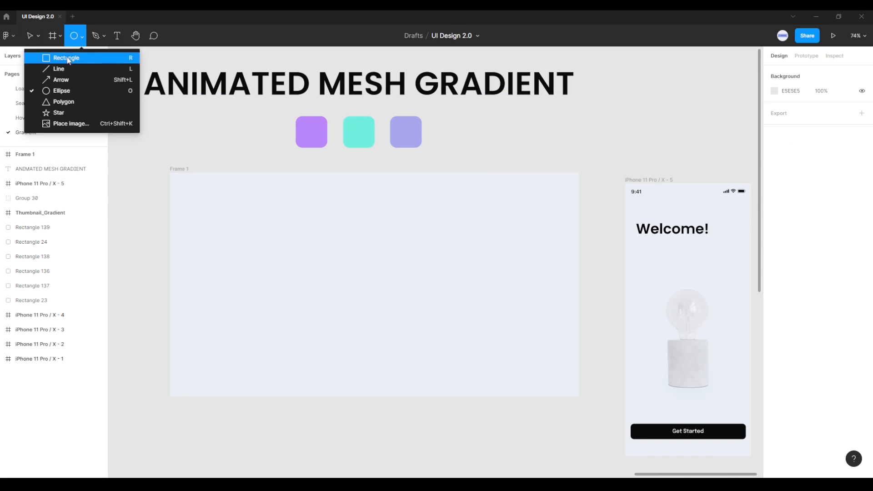
{"action": "left_click", "coordinate": [55, 93]}
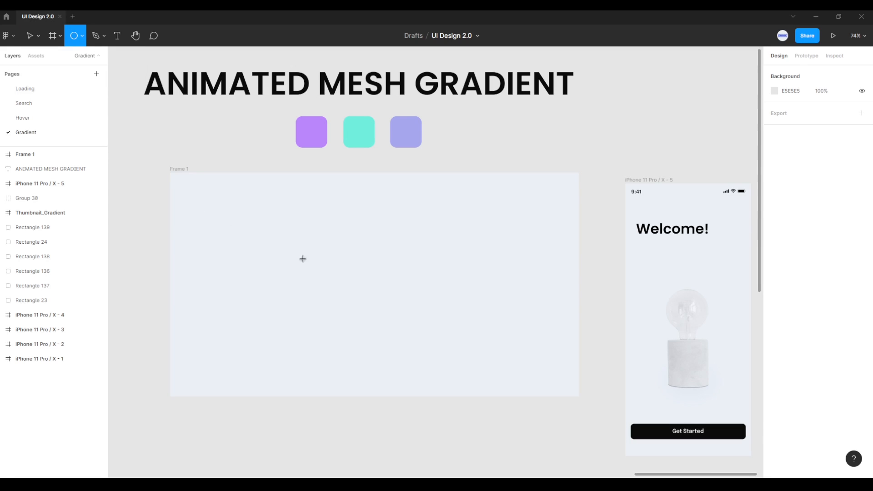
{"action": "mouse_move", "coordinate": [305, 208]}
{"action": "left_mouse_down"}
{"action": "mouse_move", "coordinate": [391, 260]}
{"action": "mouse_move", "coordinate": [418, 262]}
{"action": "mouse_move", "coordinate": [419, 243]}
{"action": "mouse_move", "coordinate": [428, 260]}
{"action": "left_mouse_up"}
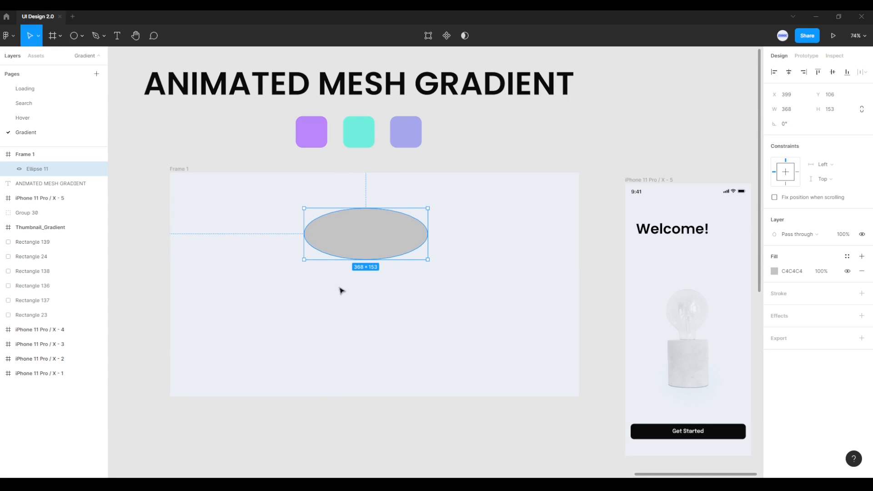
{"action": "mouse_move", "coordinate": [360, 238]}
{"action": "left_mouse_down"}
{"action": "mouse_move", "coordinate": [380, 239]}
{"action": "mouse_move", "coordinate": [372, 241]}
{"action": "left_mouse_up"}
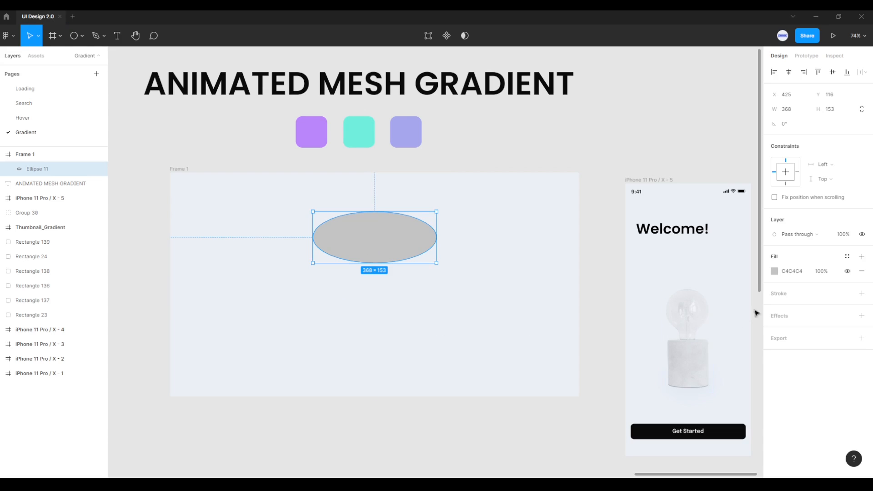
Step: Fill the ellipse with the purple BB86FC sampled from the first colour swatch
{"action": "left_click", "coordinate": [775, 272]}
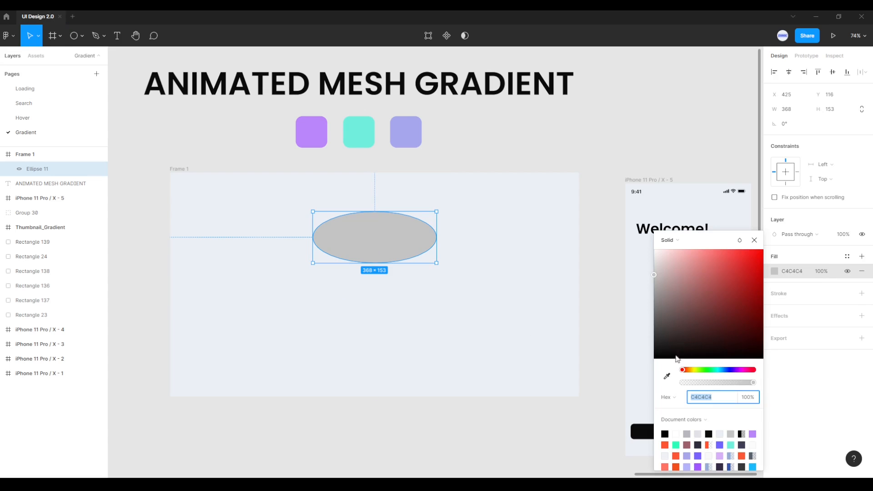
{"action": "left_click", "coordinate": [667, 377]}
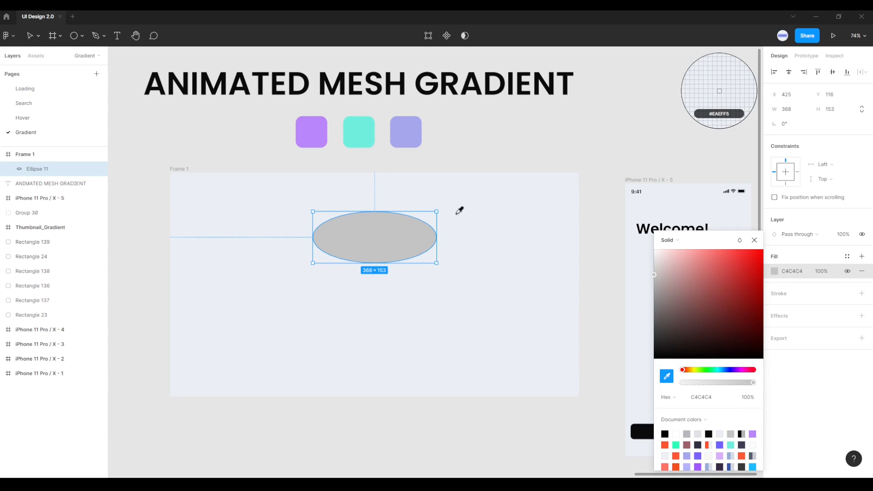
{"action": "left_click", "coordinate": [318, 127]}
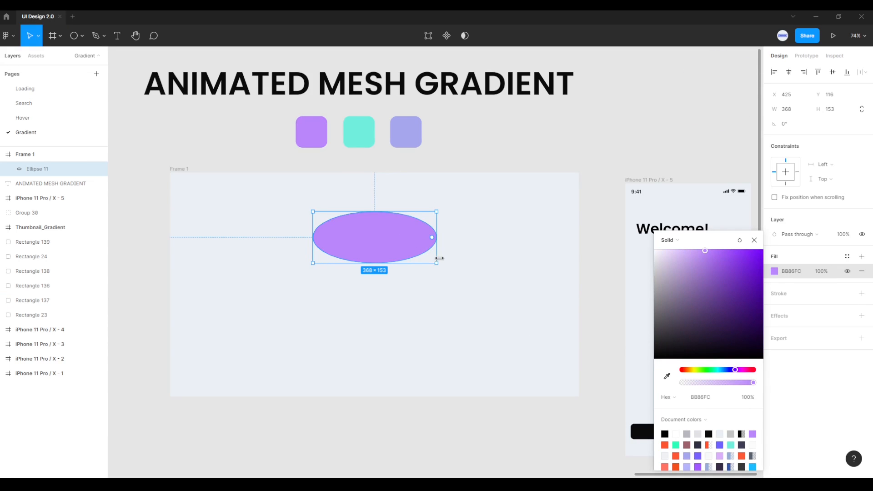
{"action": "left_click", "coordinate": [457, 277]}
Step: Add a layer blur effect of 150 to the purple ellipse
{"action": "left_click", "coordinate": [415, 246]}
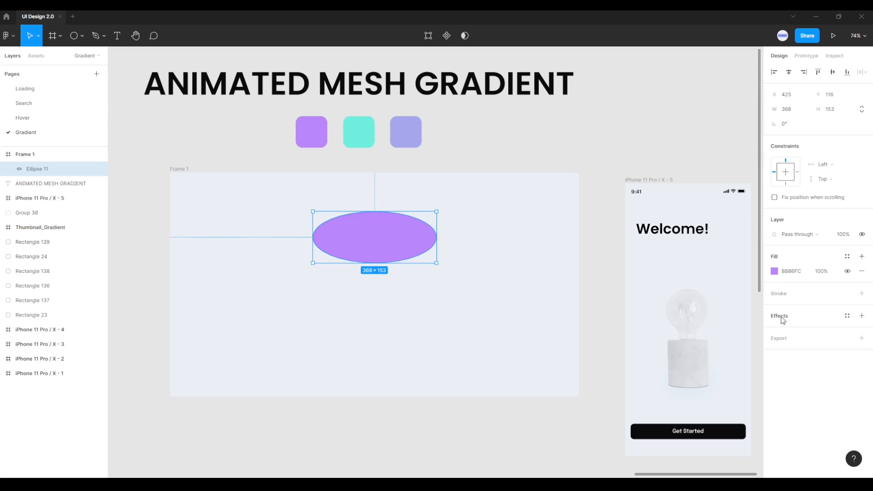
{"action": "left_click", "coordinate": [862, 315]}
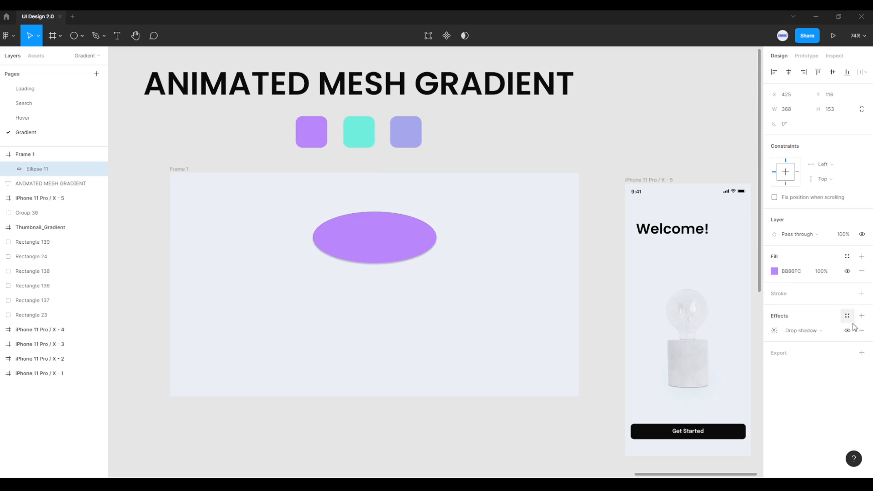
{"action": "left_click", "coordinate": [808, 337]}
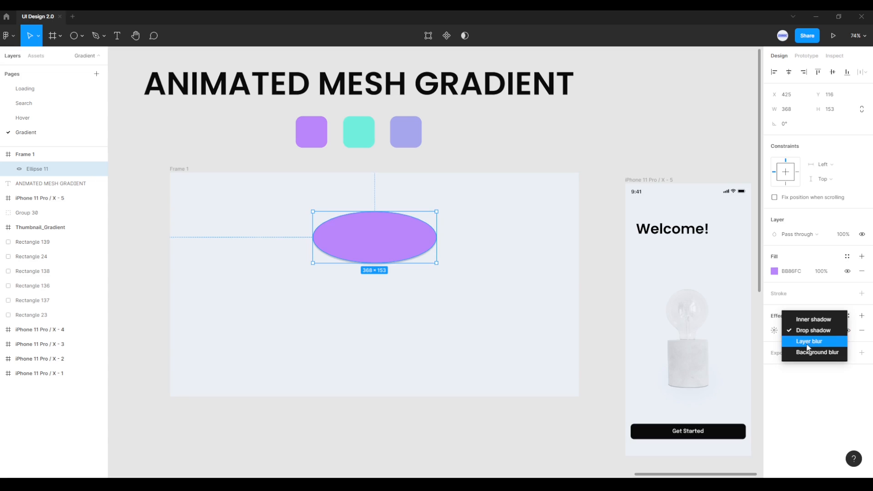
{"action": "left_click", "coordinate": [813, 342]}
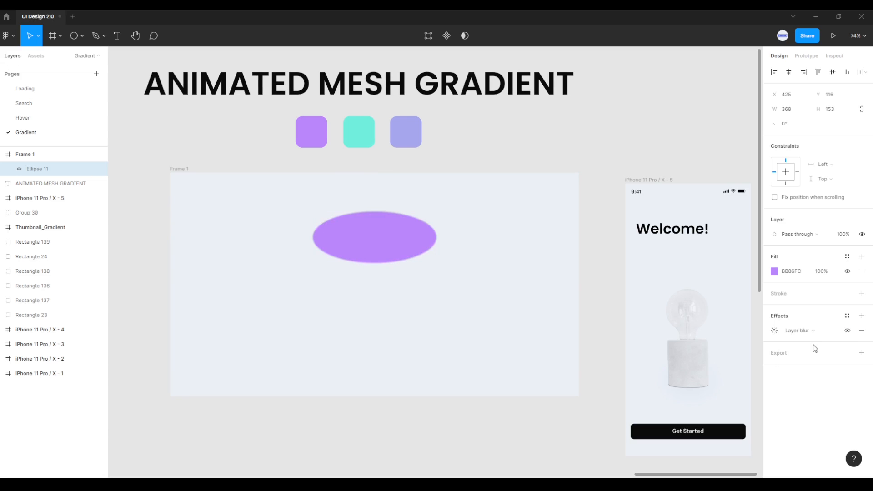
{"action": "left_click", "coordinate": [775, 334]}
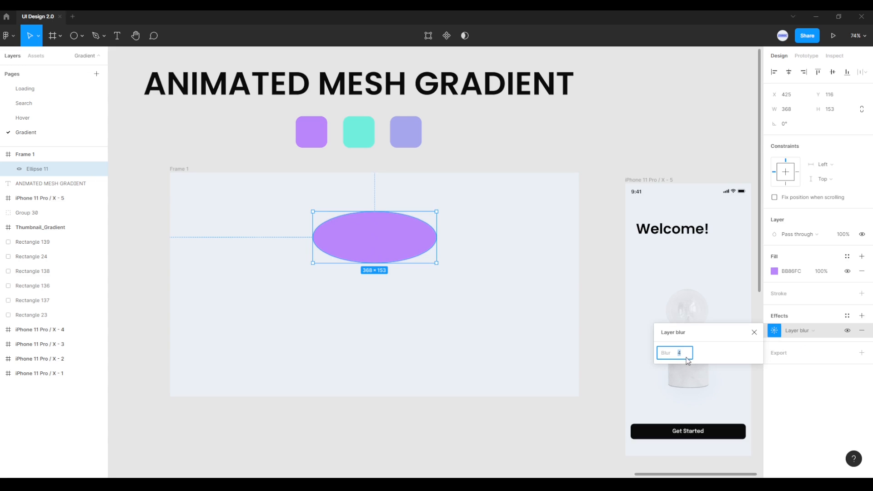
{"action": "key", "text": "Return"}
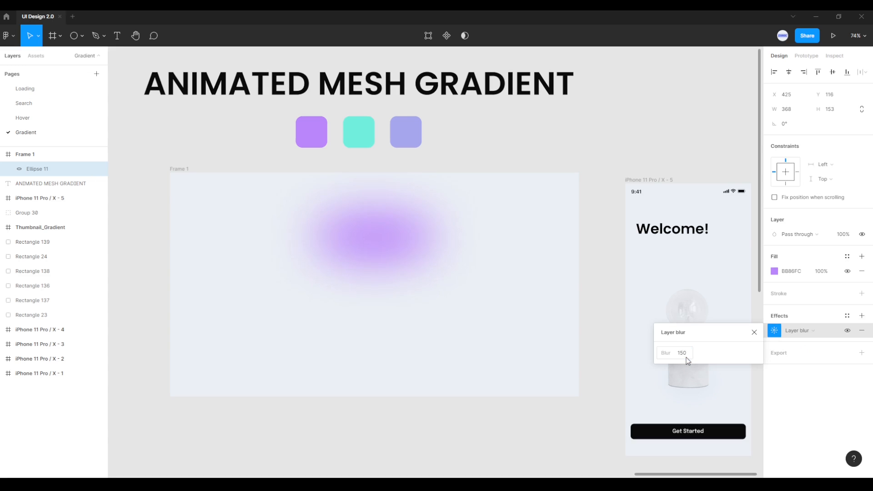
{"action": "left_click", "coordinate": [758, 337]}
{"action": "left_click", "coordinate": [457, 307]}
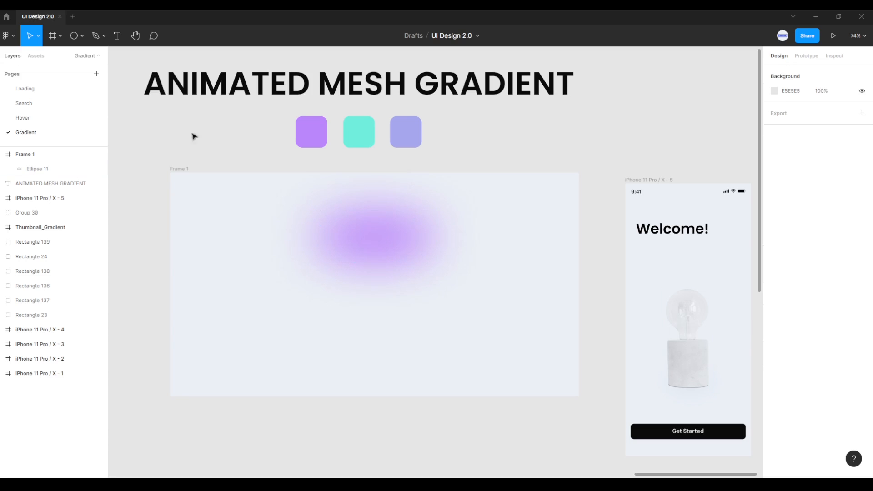
Step: Draw a second ellipse about 467 × 118, tilt it about 24°, and place it overlapping the purple ellipse's lower edge
{"action": "left_click", "coordinate": [74, 36]}
{"action": "left_click", "coordinate": [83, 37]}
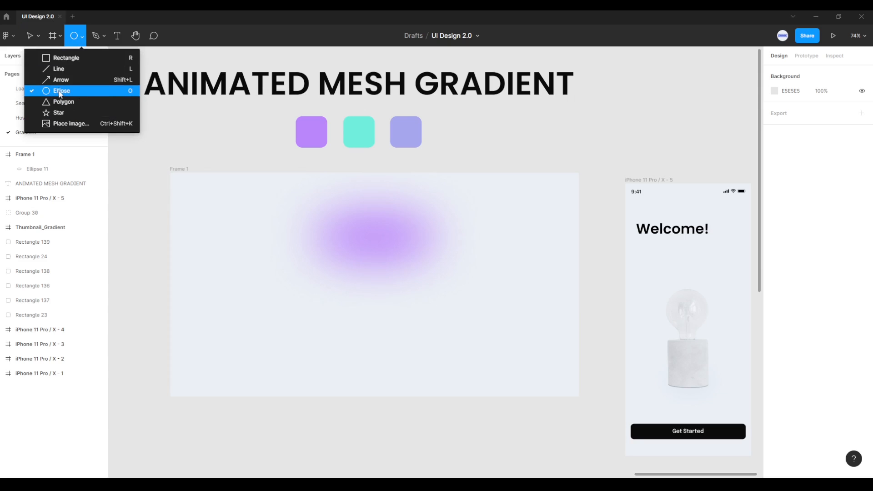
{"action": "left_click", "coordinate": [62, 91]}
{"action": "mouse_move", "coordinate": [303, 266]}
{"action": "left_mouse_down"}
{"action": "mouse_move", "coordinate": [431, 314]}
{"action": "mouse_move", "coordinate": [463, 309]}
{"action": "mouse_move", "coordinate": [467, 273]}
{"action": "left_mouse_up"}
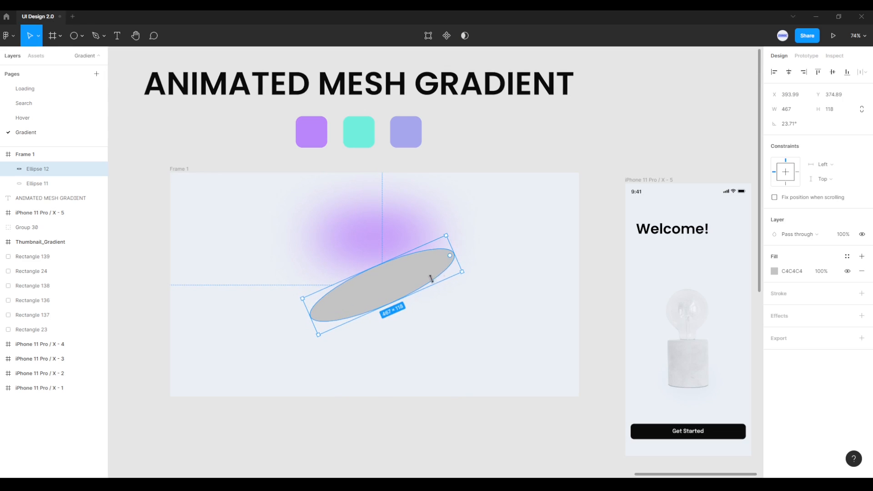
{"action": "left_click_drag", "start_coordinate": [386, 276], "coordinate": [395, 257]}
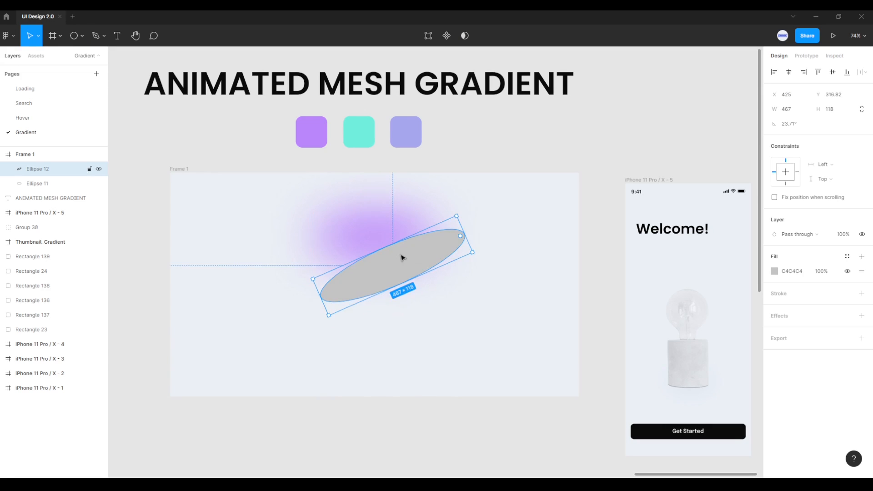
Step: Fill the tilted ellipse with the turquoise 70EFDE sampled from the second colour swatch
{"action": "left_click", "coordinate": [775, 273]}
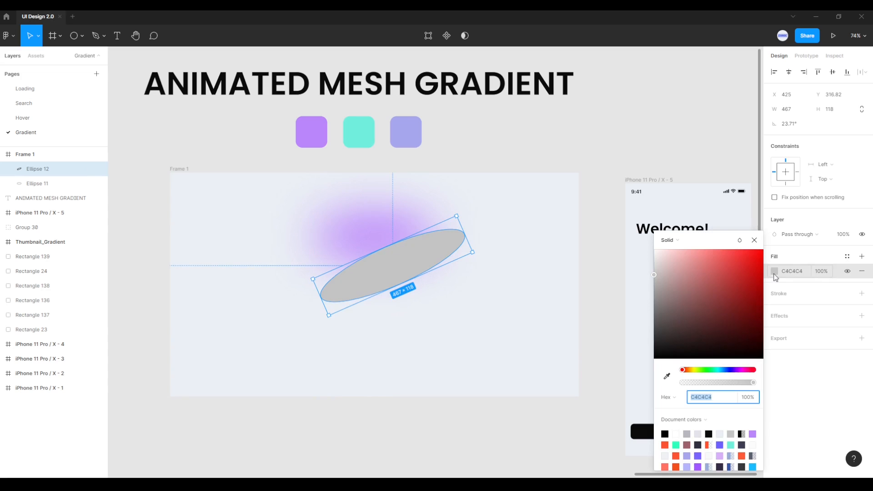
{"action": "left_click", "coordinate": [667, 377]}
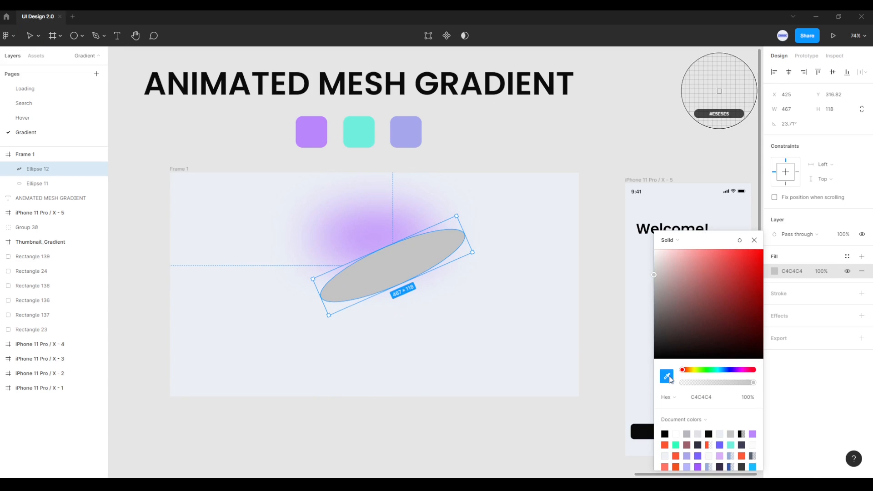
{"action": "left_click", "coordinate": [363, 130]}
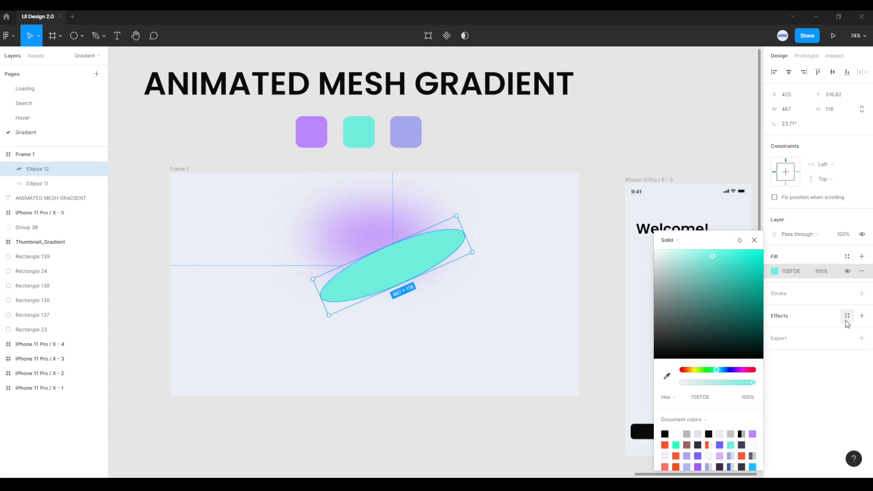
Step: Add a layer blur effect of 150 to the turquoise ellipse
{"action": "left_click", "coordinate": [862, 316]}
{"action": "left_click", "coordinate": [822, 332]}
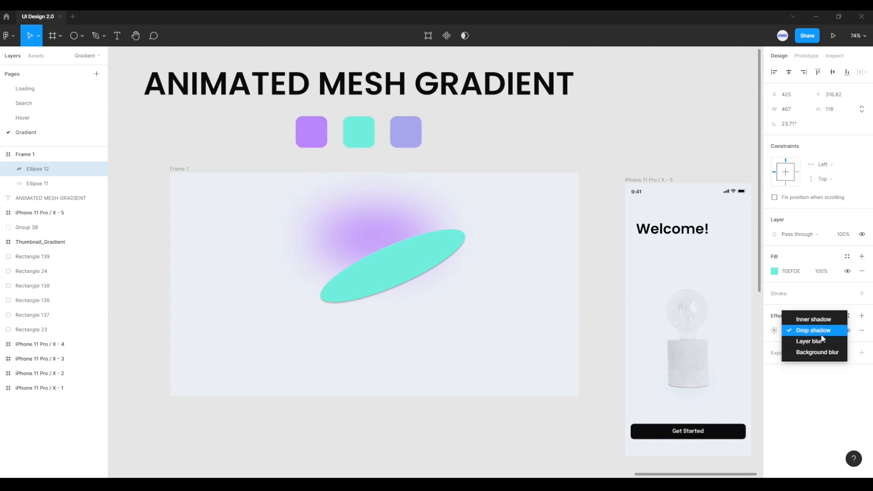
{"action": "left_click", "coordinate": [815, 342]}
{"action": "left_click", "coordinate": [775, 331]}
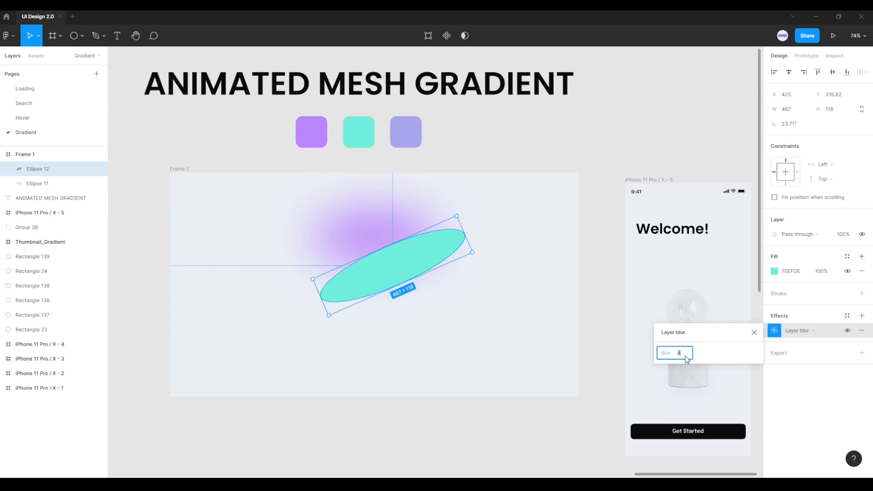
{"action": "type", "text": "150"}
{"action": "key", "text": "Return"}
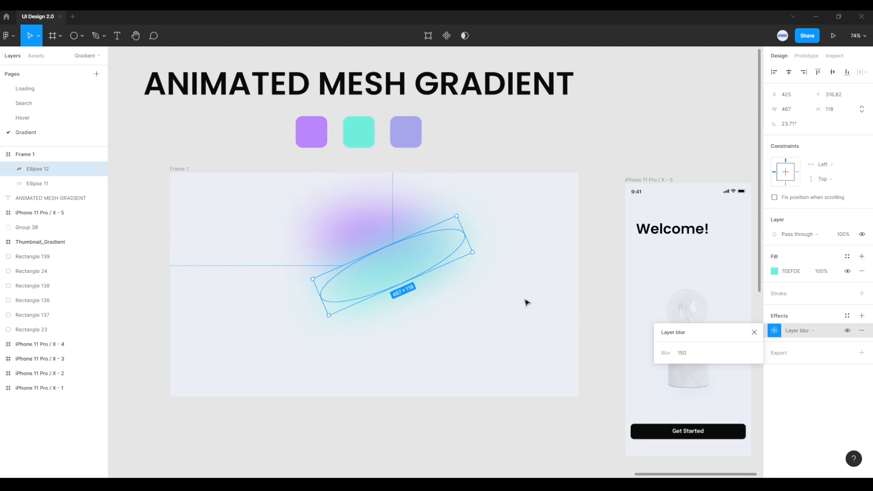
Step: Move the turquoise ellipse to about X 411, Y 304, and widen the purple one to about 398 at about X 392, Y 123
{"action": "left_click_drag", "start_coordinate": [413, 259], "coordinate": [409, 255]}
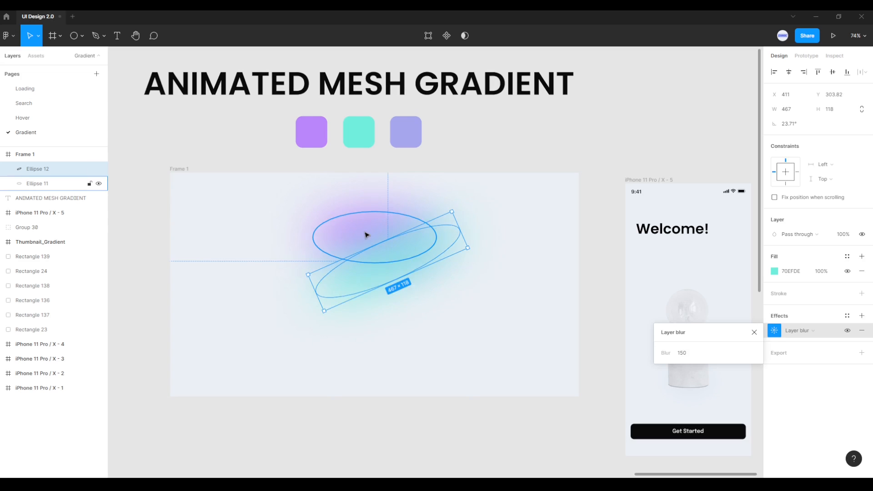
{"action": "left_click_drag", "start_coordinate": [366, 235], "coordinate": [361, 234]}
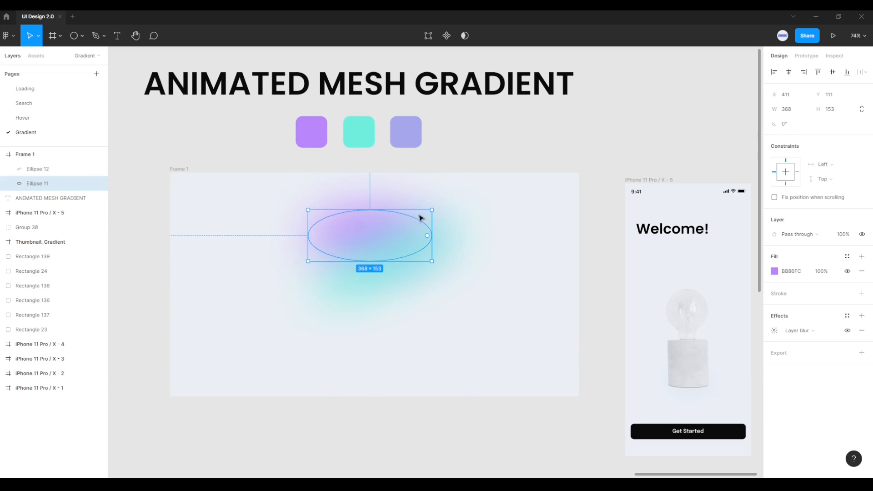
{"action": "left_click_drag", "start_coordinate": [434, 229], "coordinate": [443, 229]}
{"action": "left_click_drag", "start_coordinate": [380, 229], "coordinate": [374, 234]}
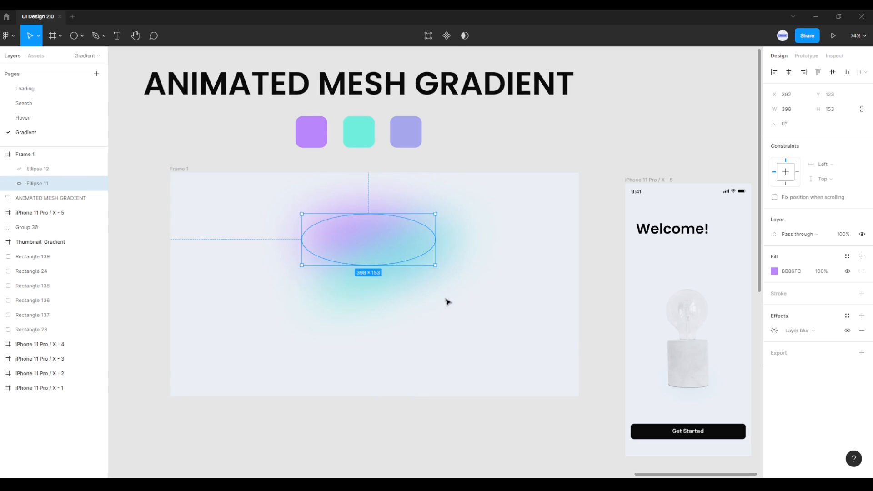
{"action": "left_click", "coordinate": [435, 318]}
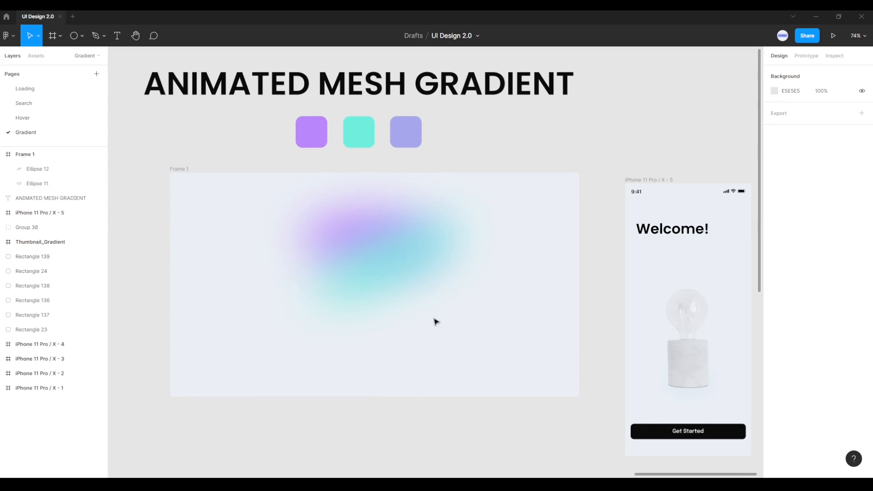
Step: Draw a third ellipse about 343 × 121 and place it over the turquoise blur's lower edge, at about X 513, Y 256
{"action": "left_click", "coordinate": [73, 36]}
{"action": "left_click", "coordinate": [84, 37]}
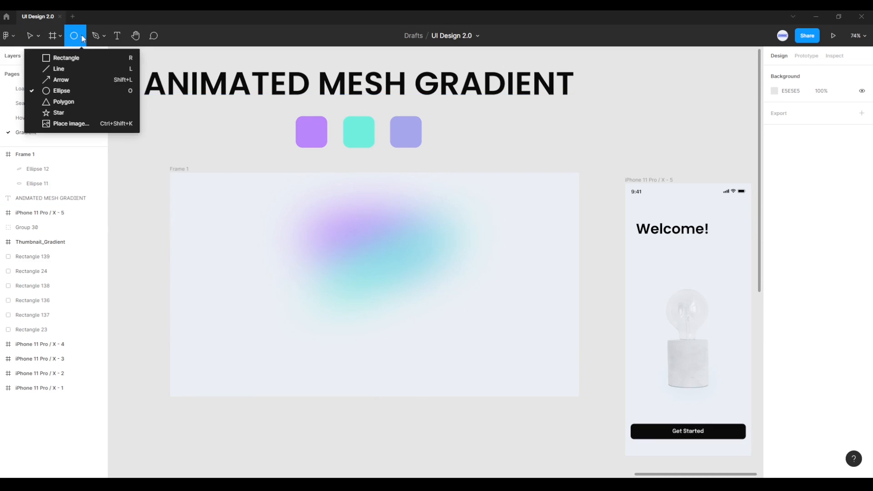
{"action": "left_click", "coordinate": [59, 92]}
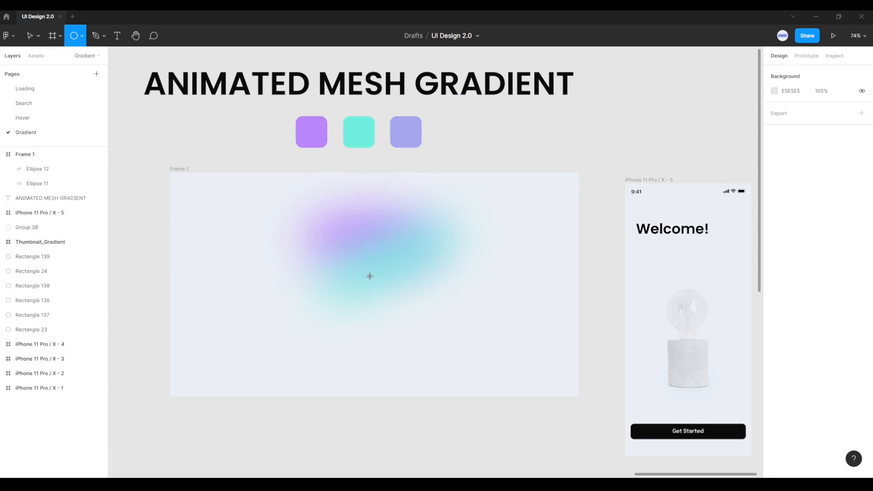
{"action": "mouse_move", "coordinate": [358, 270]}
{"action": "left_mouse_down"}
{"action": "mouse_move", "coordinate": [465, 319]}
{"action": "mouse_move", "coordinate": [474, 311]}
{"action": "left_mouse_up"}
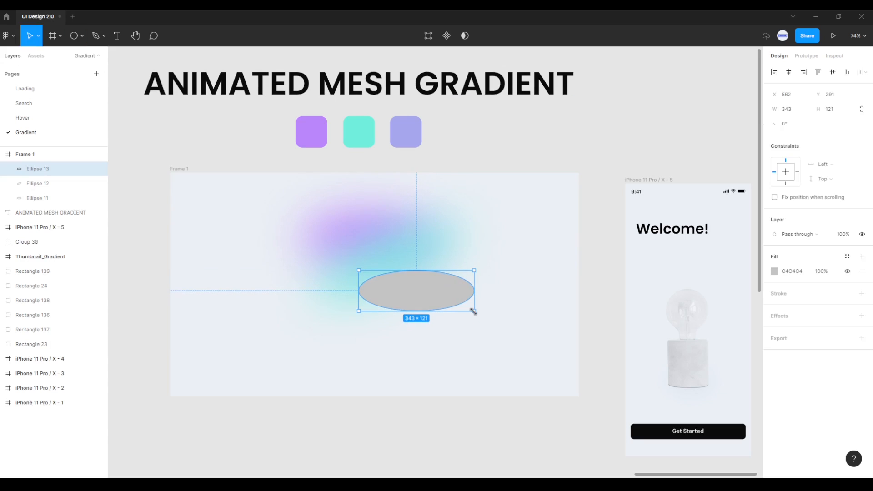
{"action": "left_click_drag", "start_coordinate": [410, 298], "coordinate": [397, 287]}
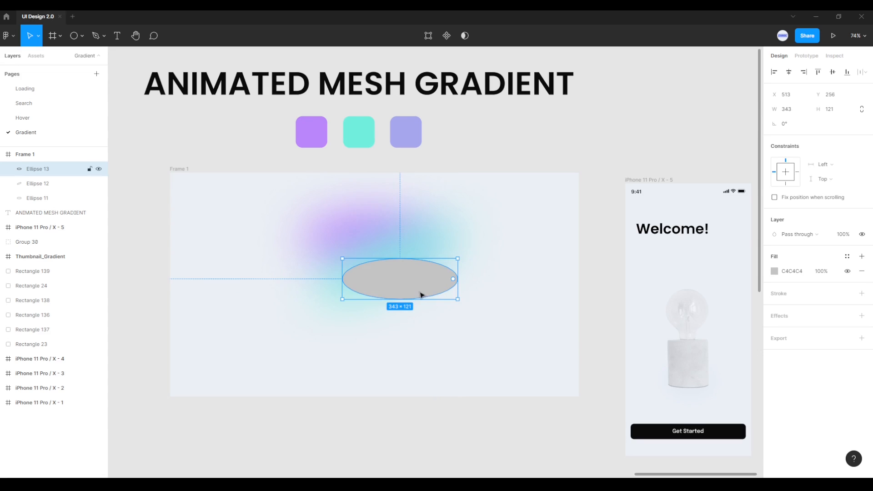
Step: Fill the new ellipse with the lavender A5A6EC sampled from the third colour swatch
{"action": "left_click", "coordinate": [773, 274]}
{"action": "left_click", "coordinate": [666, 376]}
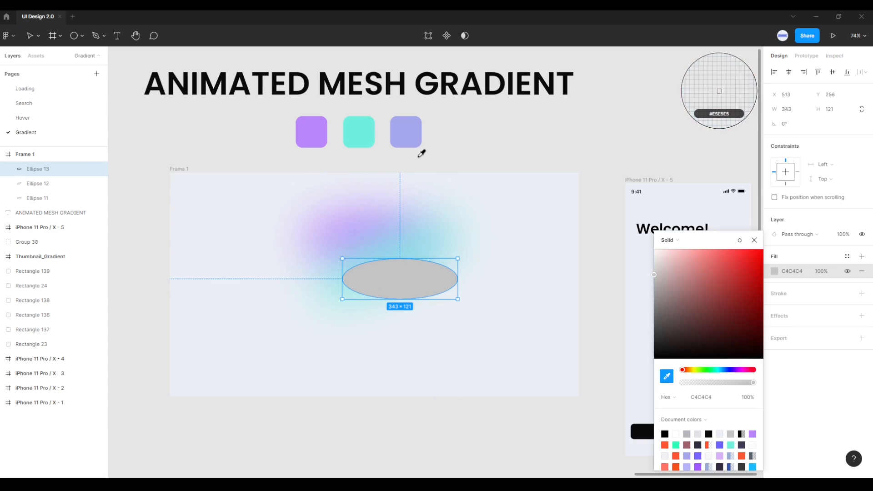
{"action": "left_click", "coordinate": [405, 132]}
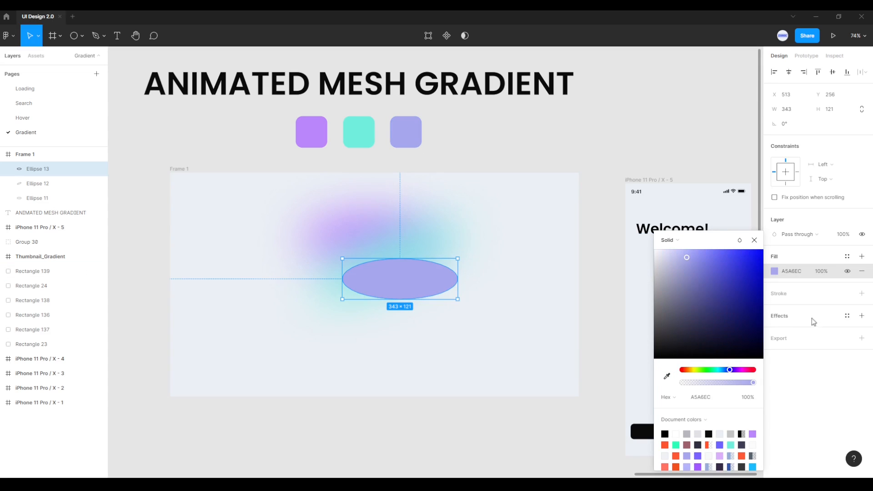
Step: Add a layer blur effect of 150 to the lavender ellipse and move it lower, below the turquoise ellipse
{"action": "left_click", "coordinate": [861, 316]}
{"action": "left_click", "coordinate": [799, 331]}
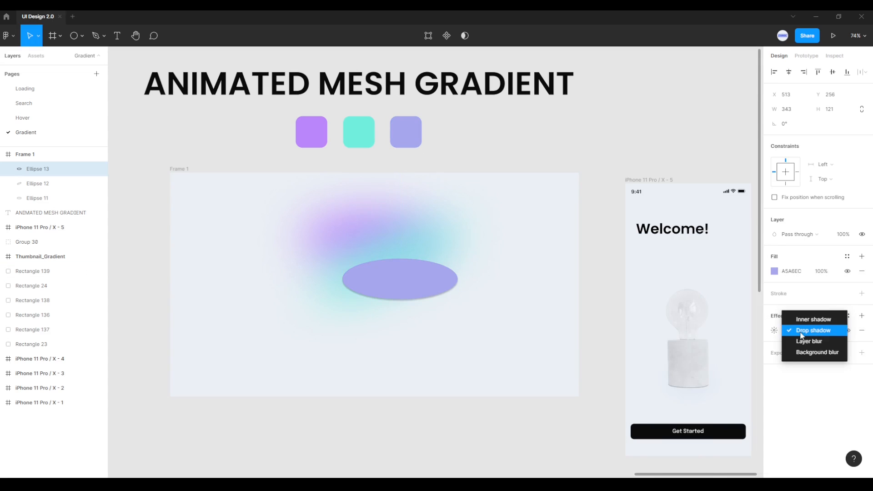
{"action": "left_click", "coordinate": [813, 345]}
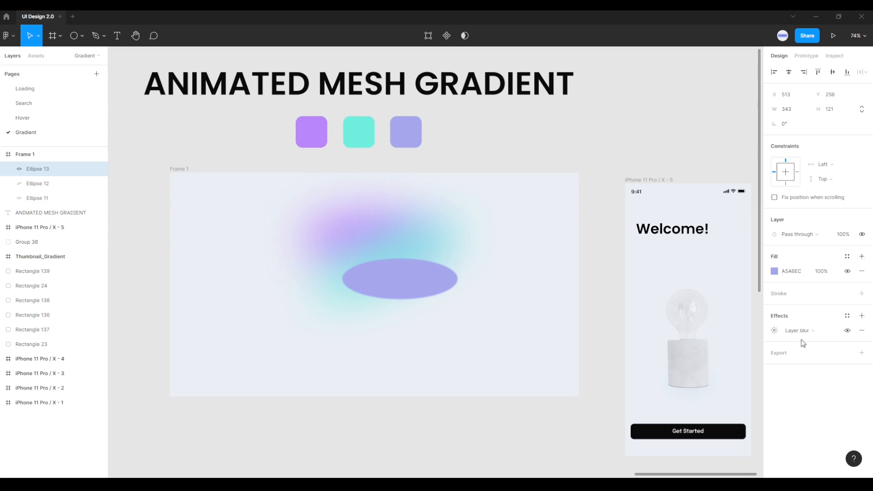
{"action": "left_click", "coordinate": [775, 332]}
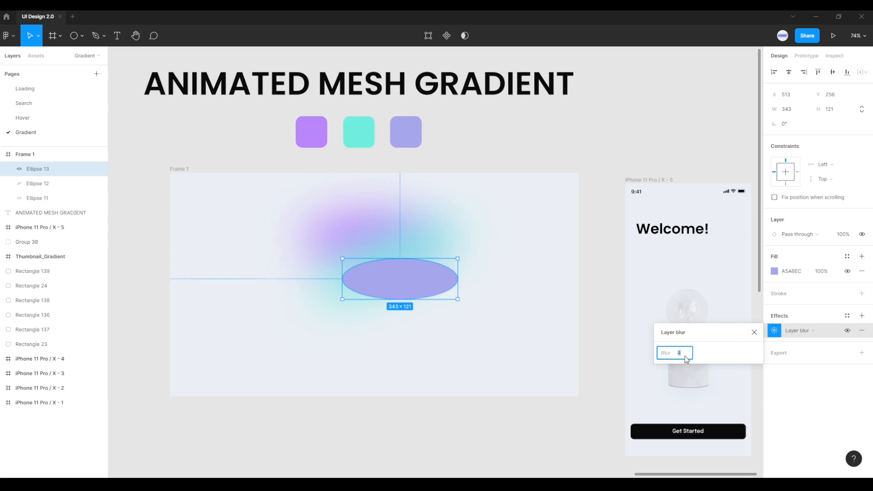
{"action": "type", "text": "150"}
{"action": "key", "text": "Return"}
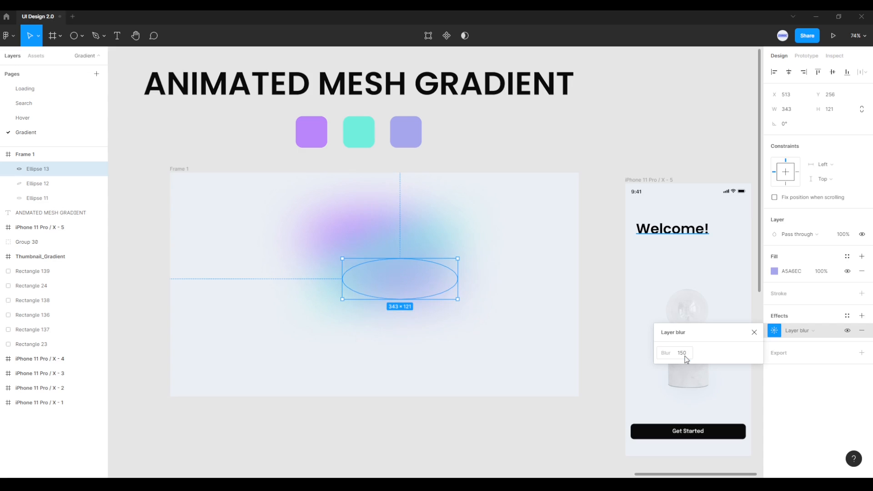
{"action": "left_click_drag", "start_coordinate": [429, 285], "coordinate": [427, 308]}
Step: Increase the turquoise ellipse's height to about 148 and bring it in front of the other ellipses
{"action": "left_click", "coordinate": [382, 272]}
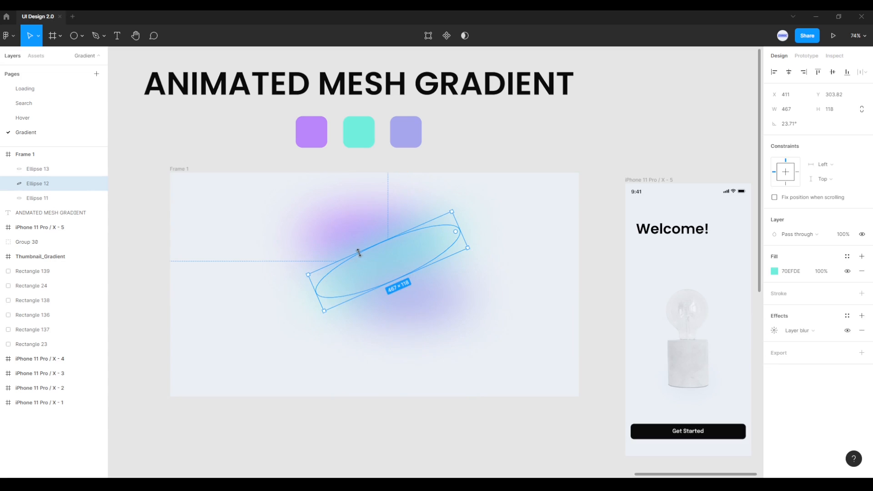
{"action": "left_click_drag", "start_coordinate": [358, 253], "coordinate": [355, 243]}
{"action": "right_click", "coordinate": [375, 256]}
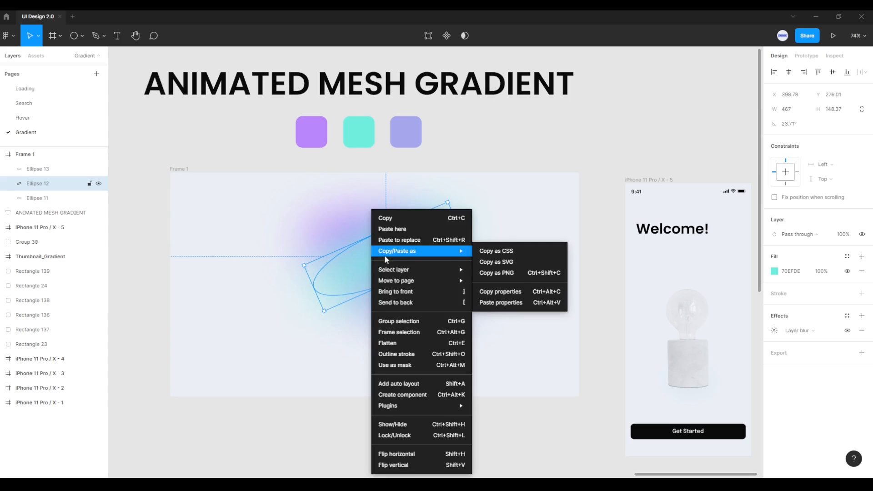
{"action": "left_click", "coordinate": [400, 293]}
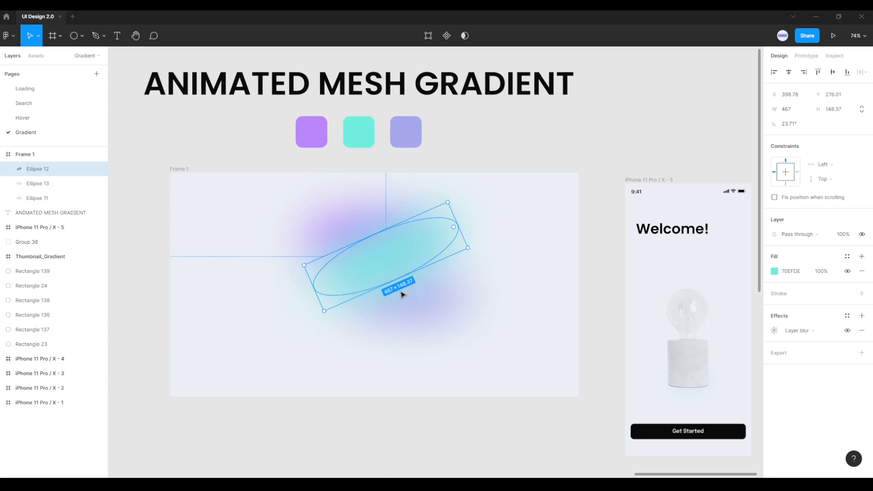
Step: Move the turquoise ellipse to about X 392, Y 298, and stretch the lavender ellipse's upper edge slightly upward
{"action": "left_click_drag", "start_coordinate": [401, 257], "coordinate": [401, 265]}
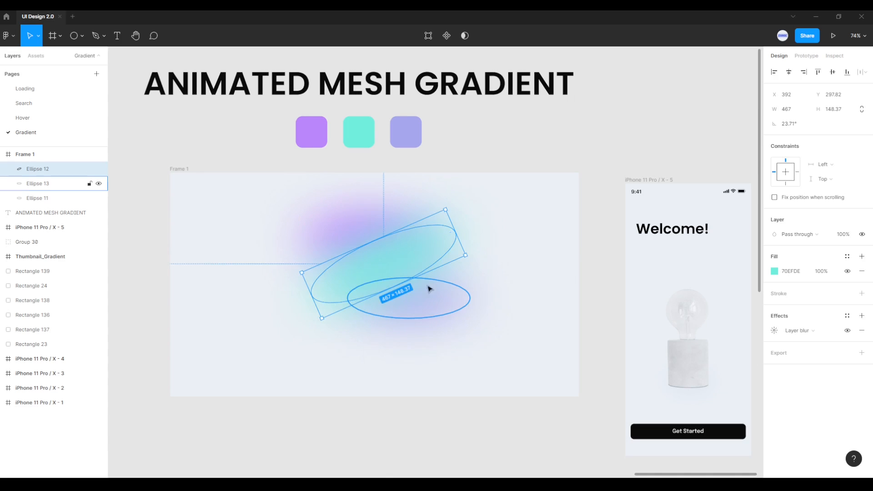
{"action": "left_click", "coordinate": [437, 308]}
{"action": "left_click_drag", "start_coordinate": [449, 278], "coordinate": [472, 282]}
{"action": "left_click", "coordinate": [512, 276]}
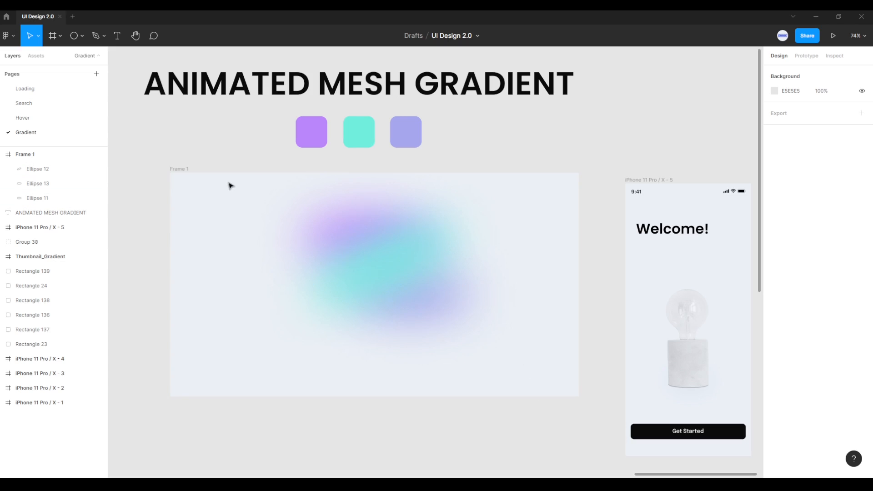
Step: Turn the three blurred ellipses into one component and move it onto the upper part of the Welcome phone screen
{"action": "left_click_drag", "start_coordinate": [228, 186], "coordinate": [540, 369]}
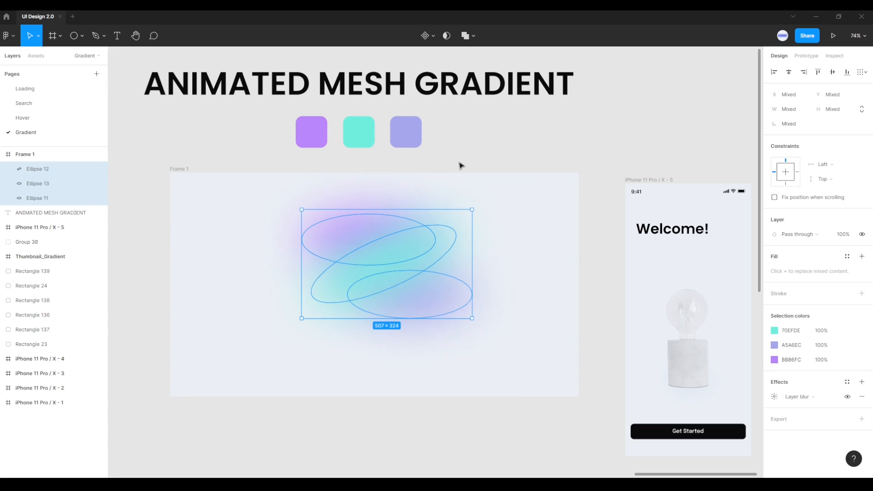
{"action": "left_click", "coordinate": [426, 36]}
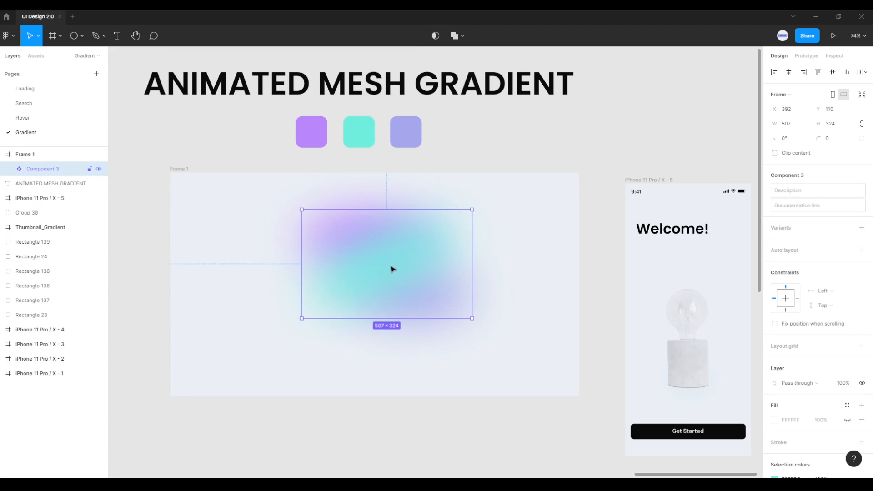
{"action": "left_click_drag", "start_coordinate": [392, 267], "coordinate": [665, 252]}
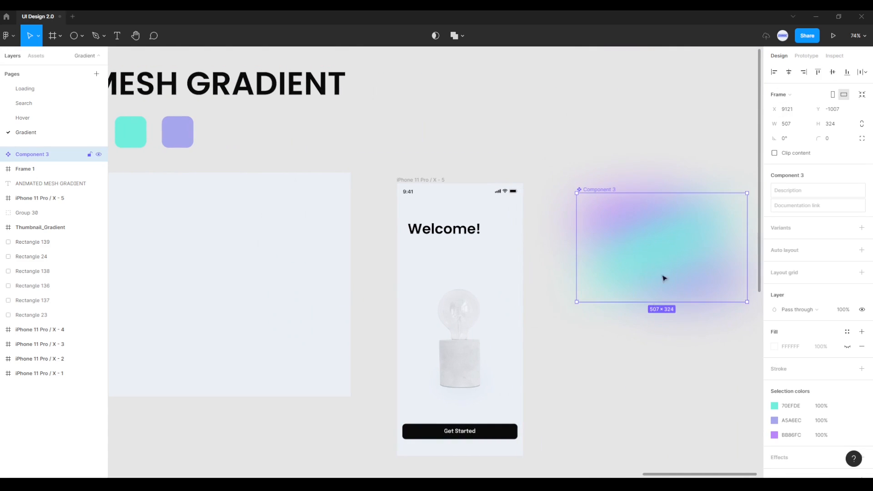
{"action": "scroll", "coordinate": [635, 346], "scroll_direction": "down", "scroll_amount": 3}
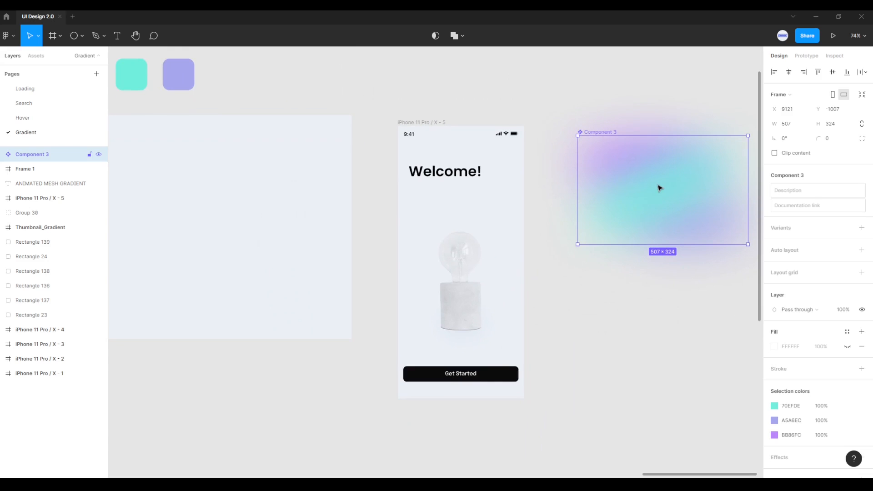
{"action": "left_click_drag", "start_coordinate": [659, 187], "coordinate": [475, 182]}
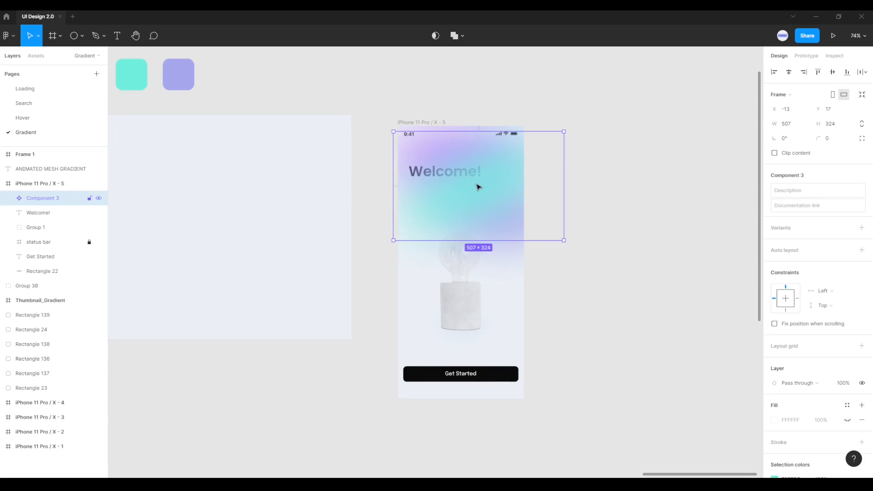
Step: Send the gradient component behind the phone screen's other content and position it at about X -29, Y 29
{"action": "scroll", "coordinate": [475, 190], "scroll_direction": "up", "scroll_amount": 5}
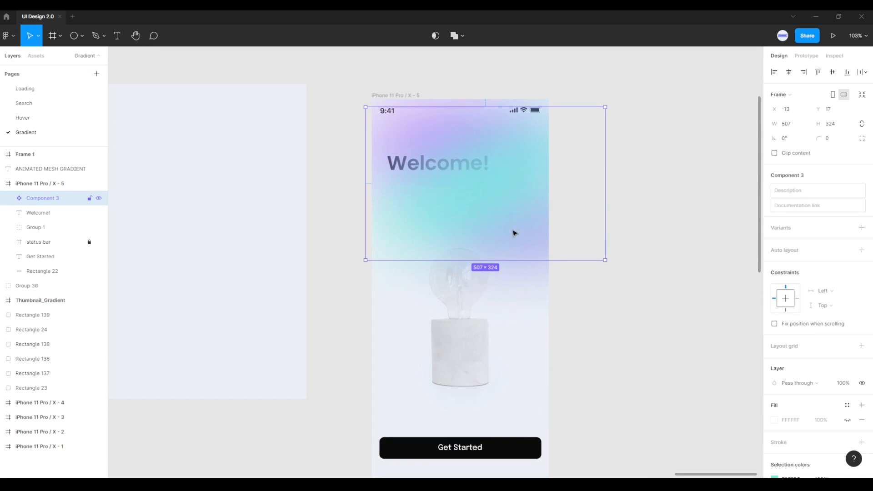
{"action": "right_click", "coordinate": [500, 197]}
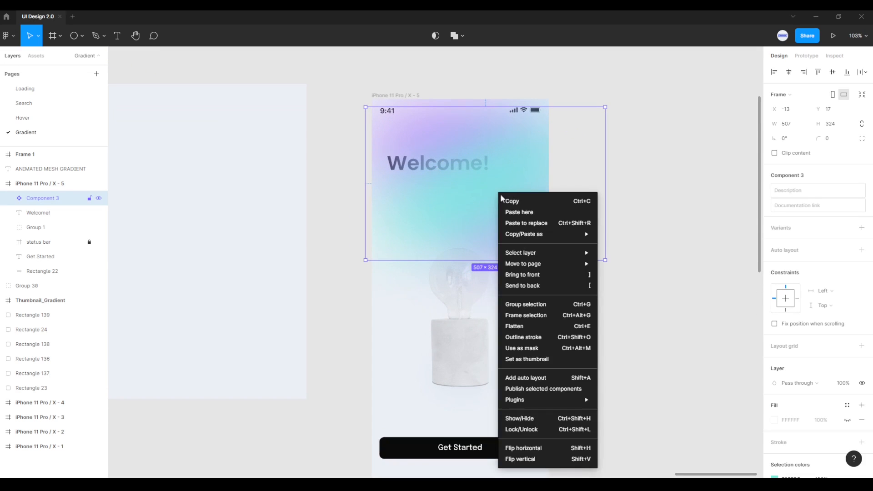
{"action": "left_click", "coordinate": [525, 288]}
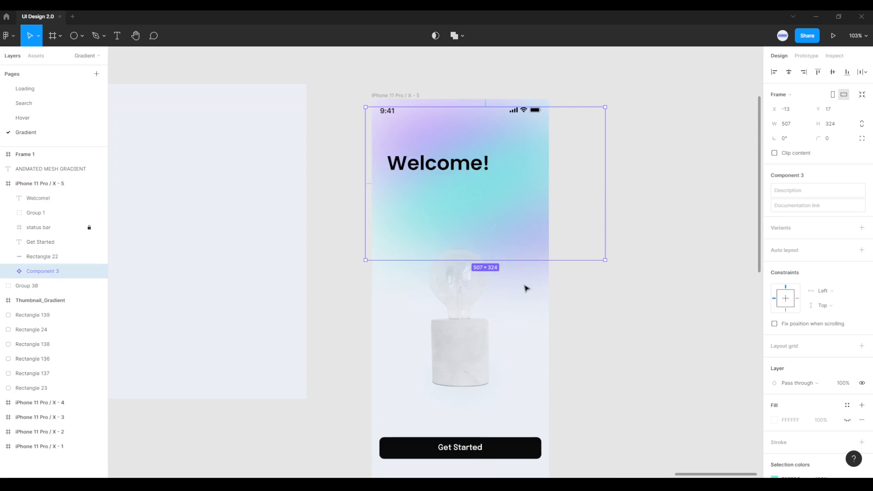
{"action": "left_click", "coordinate": [599, 347]}
{"action": "left_click_drag", "start_coordinate": [500, 201], "coordinate": [492, 206]}
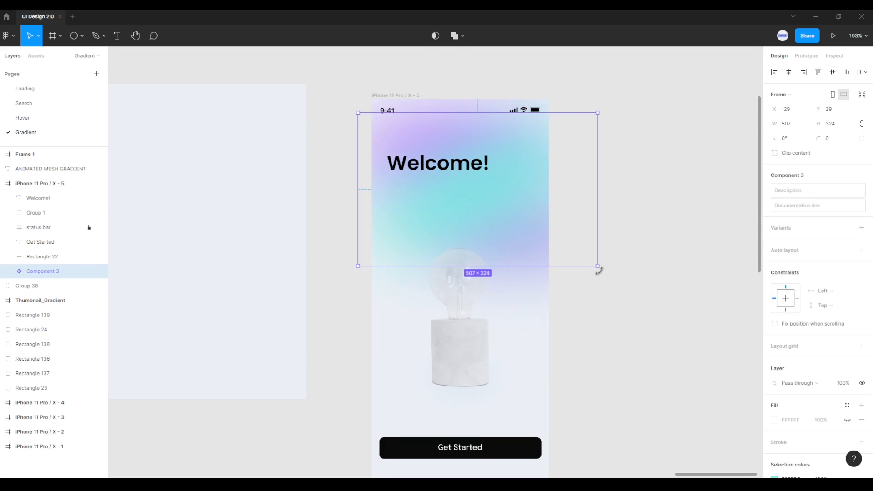
{"action": "left_click_drag", "start_coordinate": [600, 270], "coordinate": [587, 222]}
{"action": "key", "text": "ctrl+z"}
{"action": "left_click", "coordinate": [620, 210]}
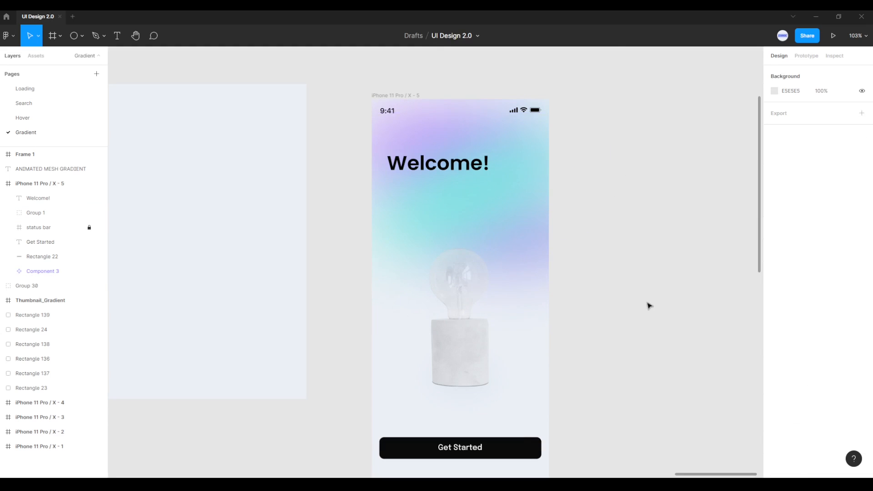
Step: Duplicate the iPhone 11 Pro / X - 5 frame three times, lining the copies up beside it in an evenly spaced row
{"action": "scroll", "coordinate": [655, 318], "scroll_direction": "down", "scroll_amount": 2}
{"action": "left_click_drag", "start_coordinate": [639, 320], "coordinate": [419, 289]}
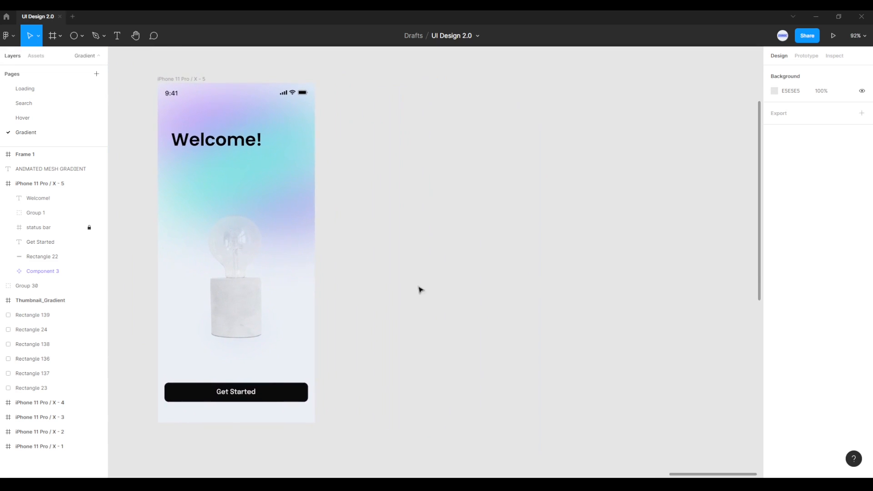
{"action": "left_click", "coordinate": [195, 80]}
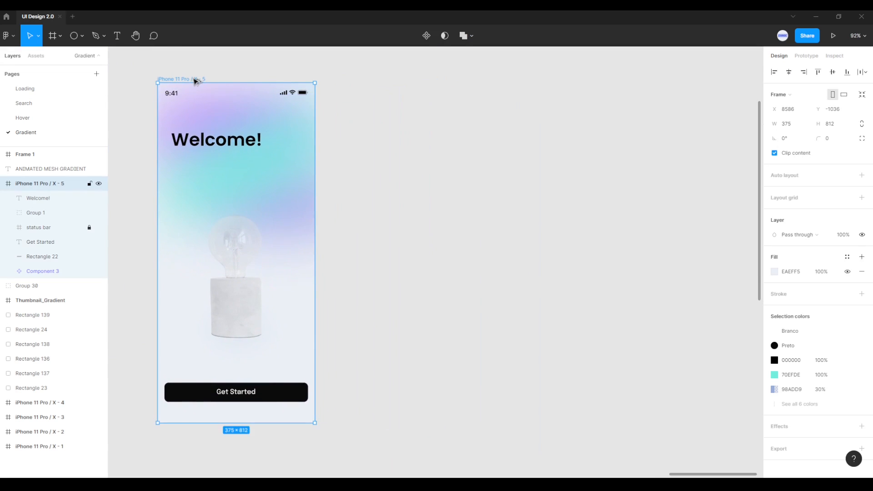
{"action": "left_click_drag", "start_coordinate": [195, 80], "coordinate": [594, 81]}
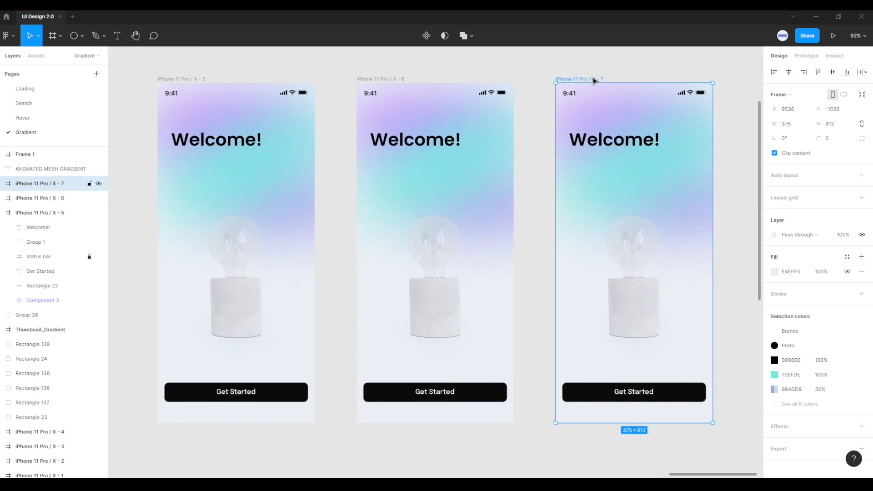
{"action": "scroll", "coordinate": [610, 220], "scroll_direction": "down", "scroll_amount": 3}
{"action": "scroll", "coordinate": [489, 226], "scroll_direction": "right", "scroll_amount": 4}
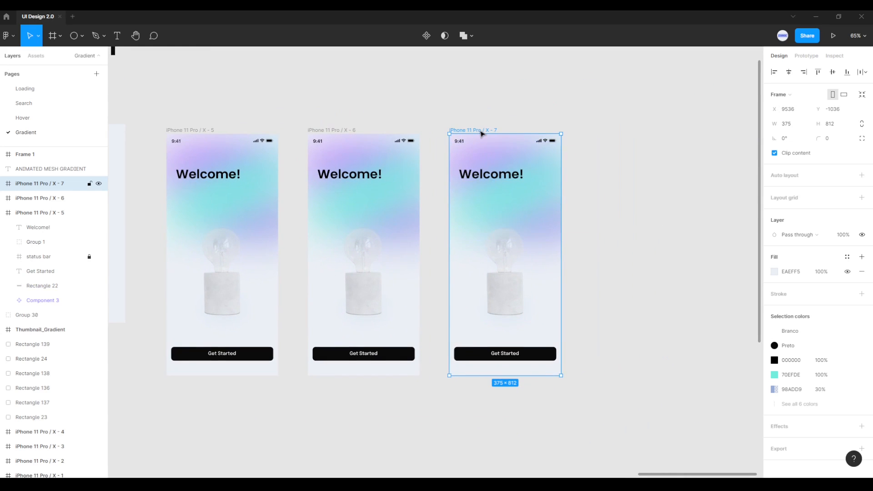
{"action": "left_click_drag", "start_coordinate": [482, 133], "coordinate": [623, 133]}
{"action": "scroll", "coordinate": [291, 253], "scroll_direction": "up", "scroll_amount": 1}
{"action": "scroll", "coordinate": [291, 252], "scroll_direction": "left", "scroll_amount": 3}
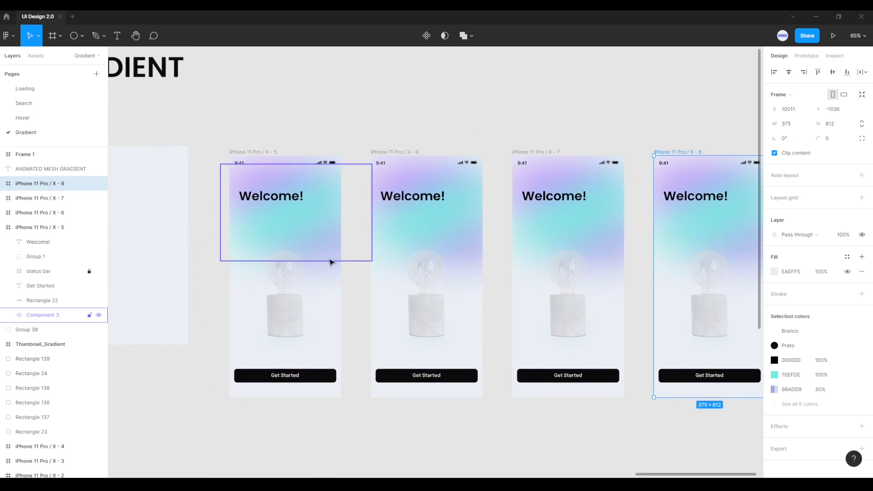
Step: Set the rotation of the gradient component in the iPhone 11 Pro / X - 6 frame to 90°
{"action": "scroll", "coordinate": [330, 263], "scroll_direction": "up", "scroll_amount": 3}
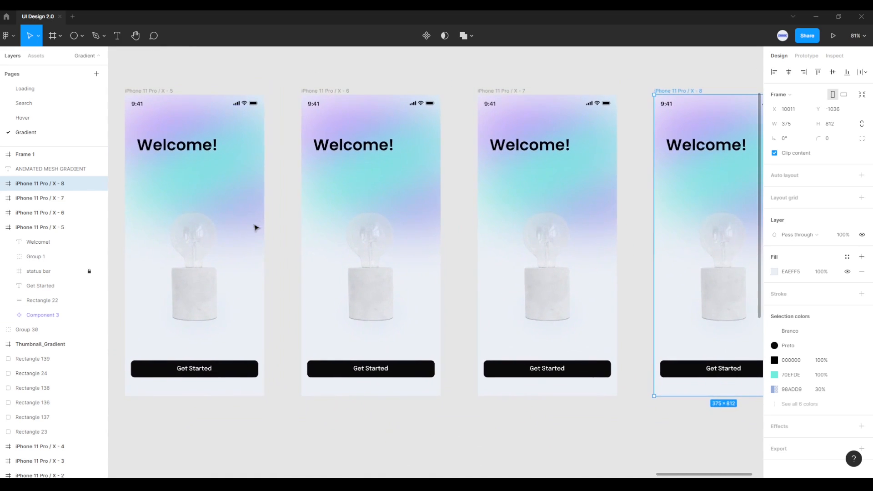
{"action": "left_click", "coordinate": [259, 166]}
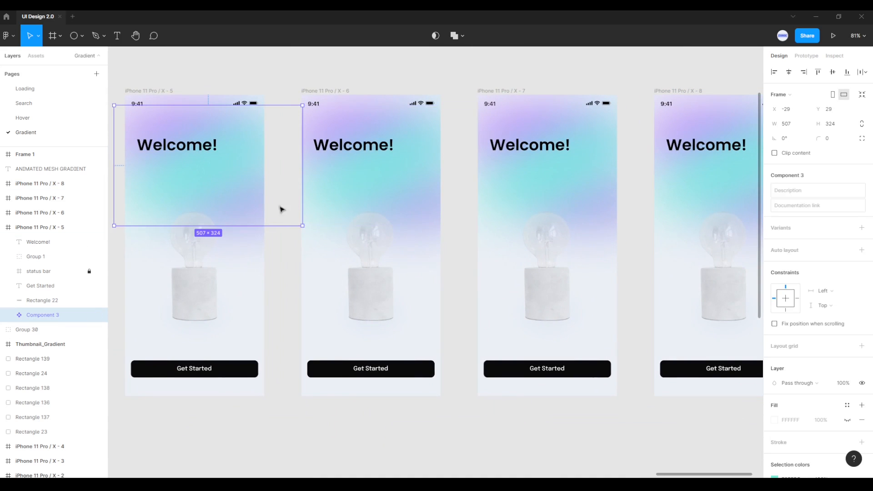
{"action": "left_click_drag", "start_coordinate": [282, 209], "coordinate": [417, 185]}
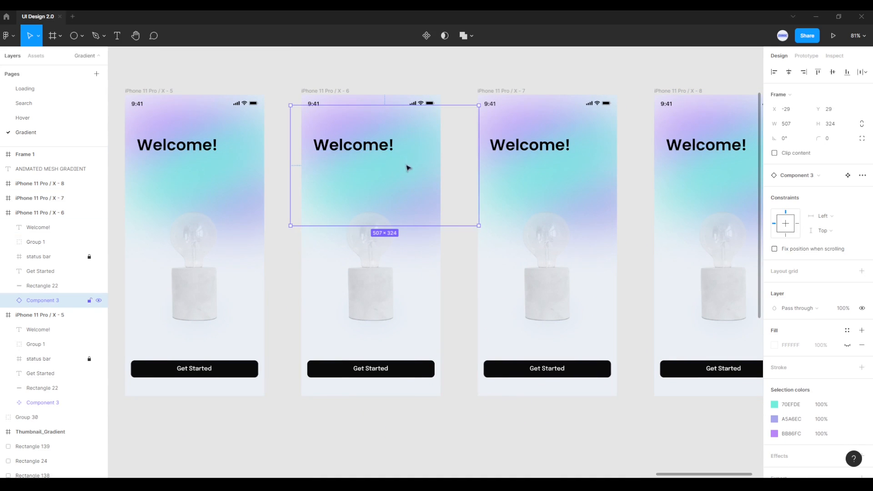
{"action": "left_click", "coordinate": [796, 143]}
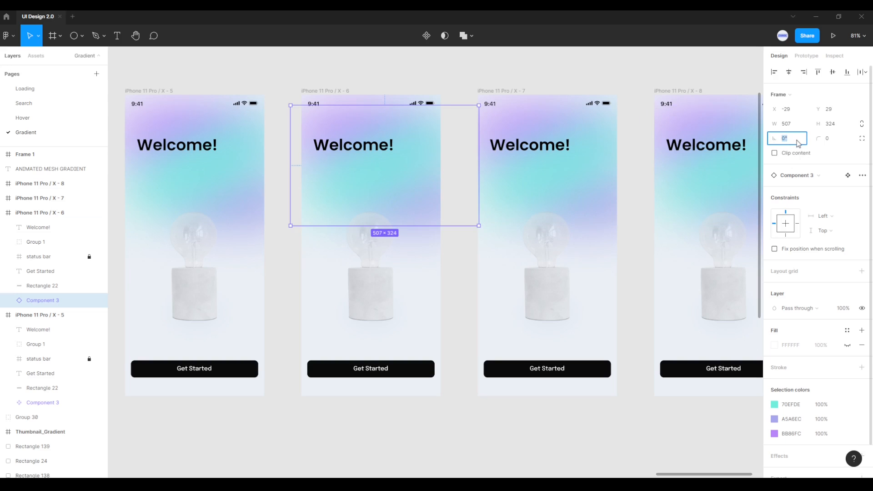
{"action": "type", "text": "9"}
{"action": "key", "text": "Return"}
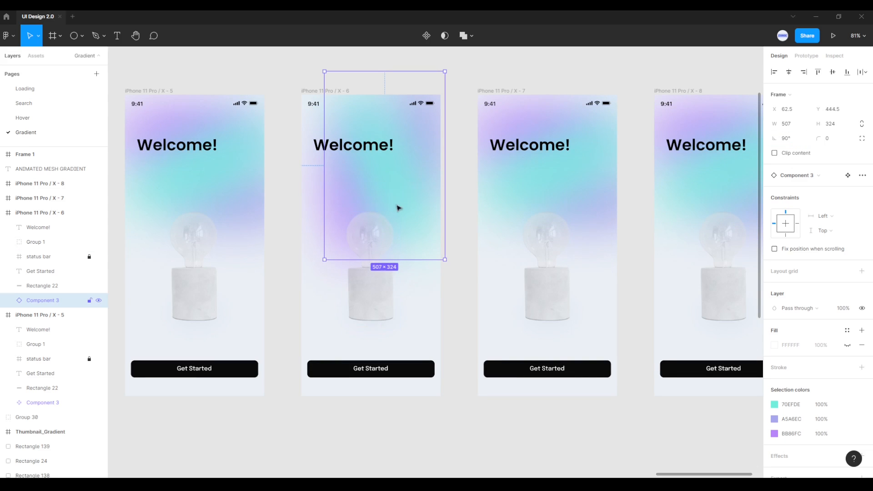
Step: Set the rotation of the gradient component in the iPhone 11 Pro / X - 7 frame to 180°
{"action": "left_click", "coordinate": [562, 188]}
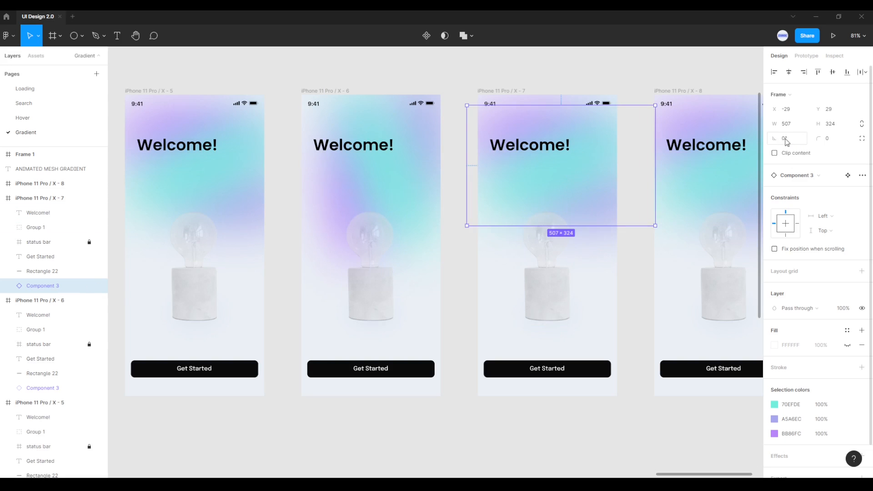
{"action": "left_click", "coordinate": [798, 142]}
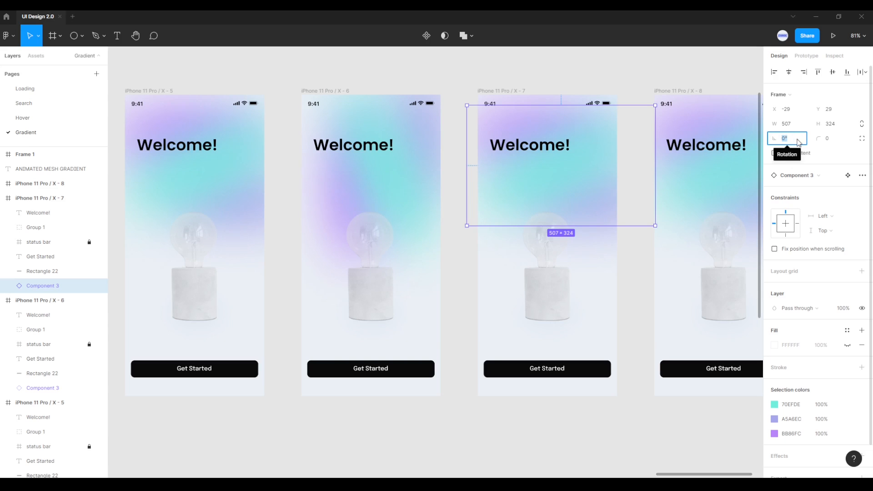
{"action": "type", "text": "18"}
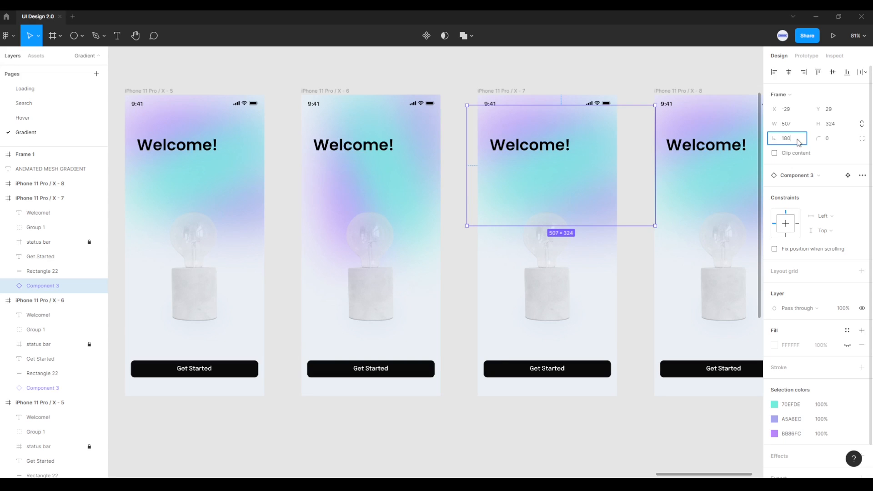
{"action": "key", "text": "Return"}
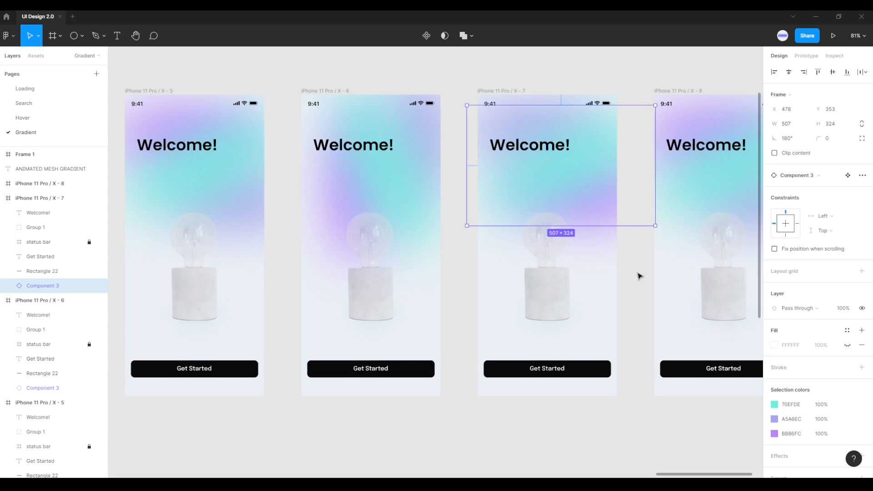
Step: Set the rotation of the gradient component in the iPhone 11 Pro / X - 8 frame to -90°
{"action": "left_click_drag", "start_coordinate": [638, 276], "coordinate": [484, 290]}
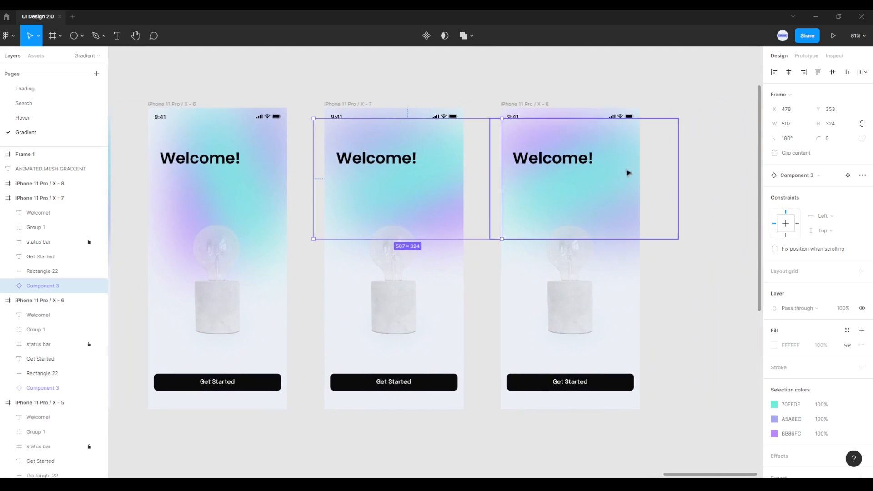
{"action": "left_click", "coordinate": [621, 186]}
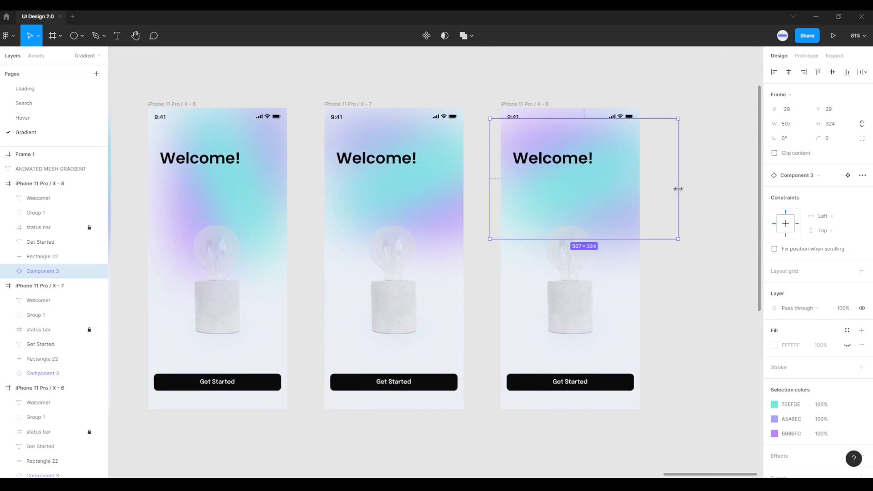
{"action": "left_click", "coordinate": [793, 142]}
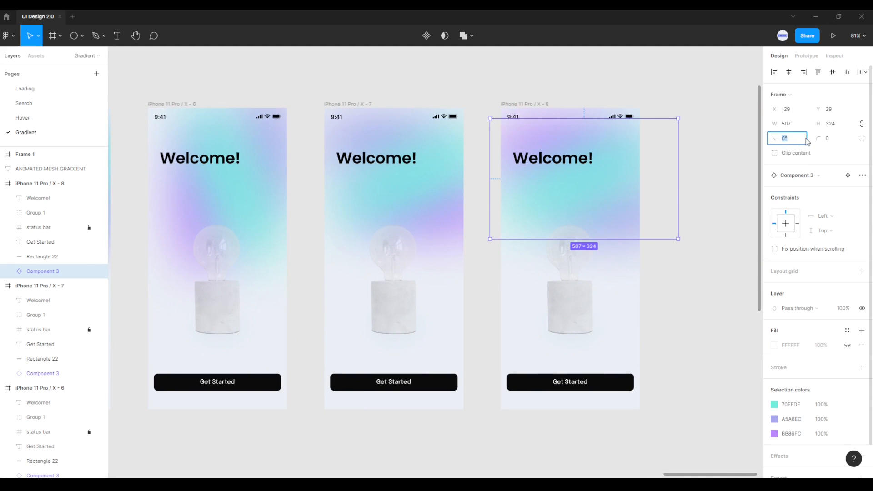
{"action": "key", "text": "BackSpace"}
{"action": "type", "text": "-90"}
{"action": "key", "text": "Return"}
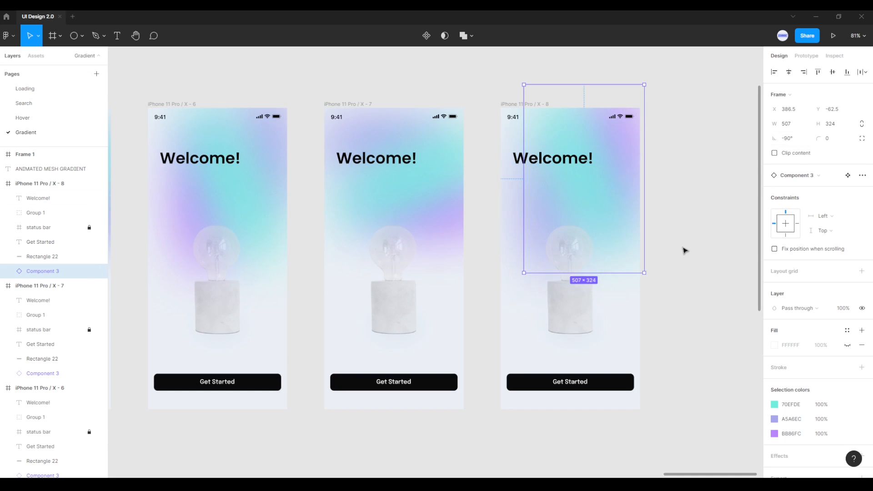
{"action": "left_click", "coordinate": [687, 282]}
Step: Create a prototype connection from the iPhone 11 Pro / X - 5 frame to the iPhone 11 Pro / X - 6 frame
{"action": "scroll", "coordinate": [687, 272], "scroll_direction": "down", "scroll_amount": 2}
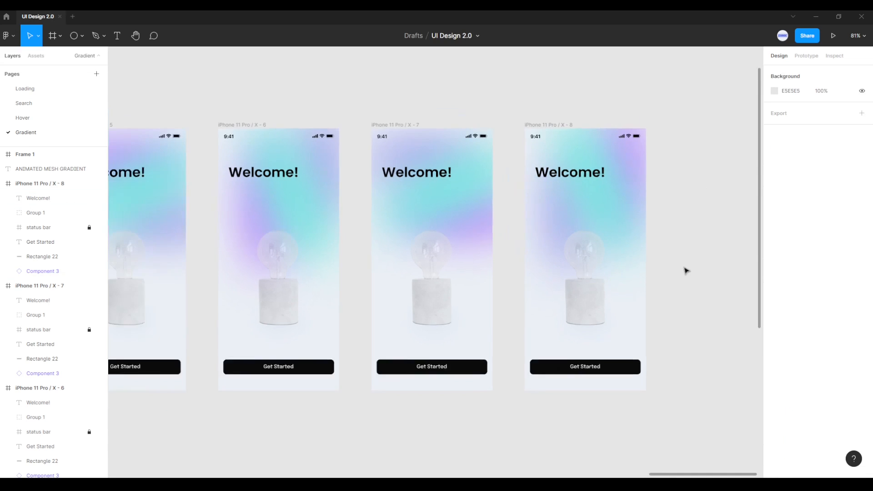
{"action": "left_click_drag", "start_coordinate": [689, 270], "coordinate": [731, 252]}
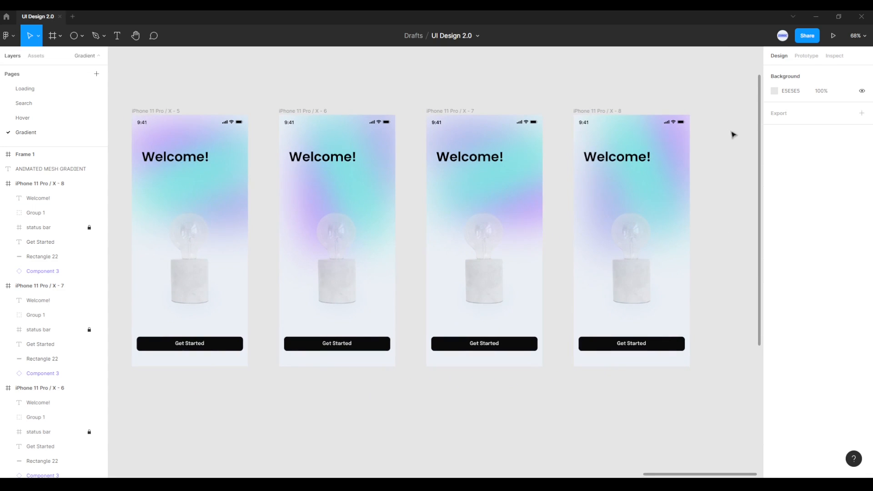
{"action": "left_click", "coordinate": [806, 56]}
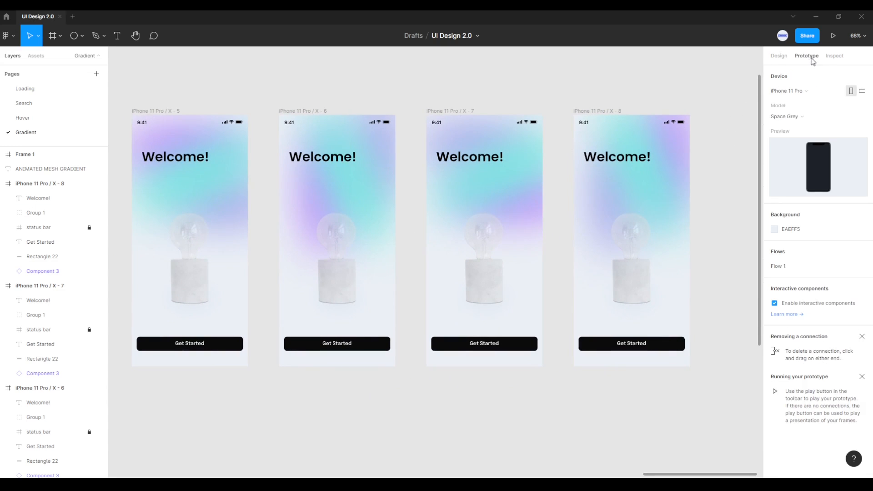
{"action": "left_click", "coordinate": [162, 111]}
{"action": "left_click", "coordinate": [162, 111]}
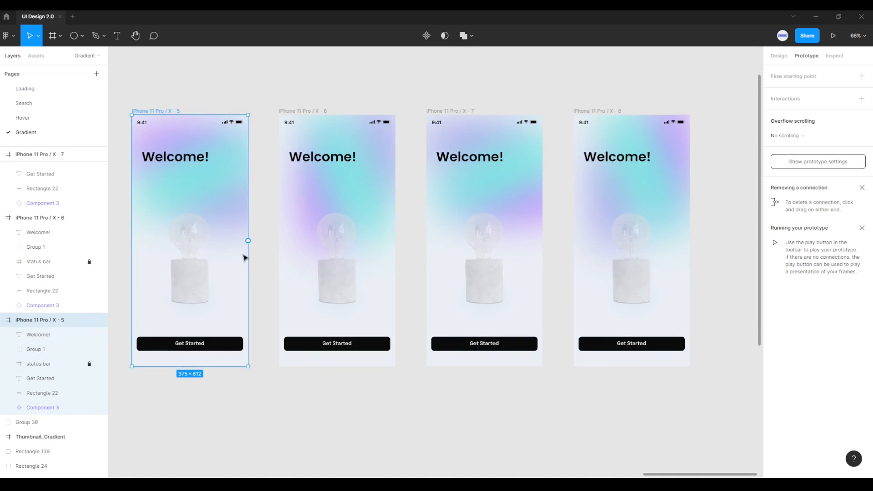
{"action": "left_click_drag", "start_coordinate": [248, 241], "coordinate": [285, 245]}
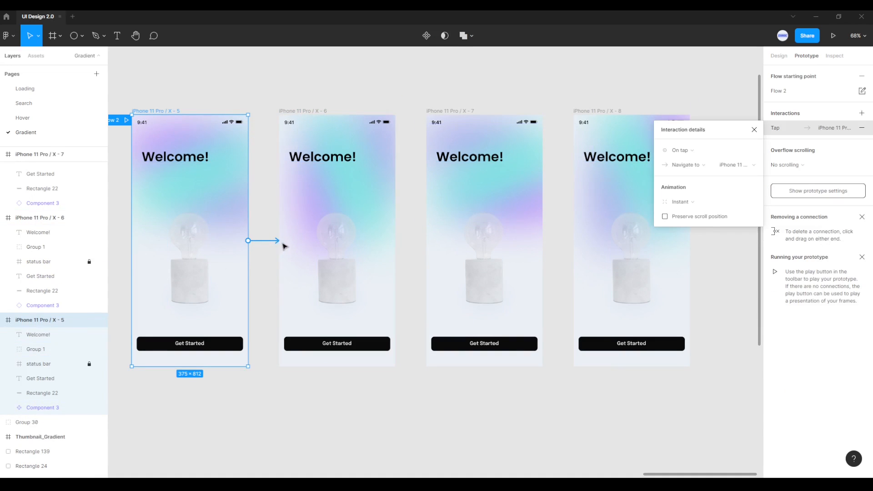
Step: Set the trigger of the X - 5 frame's interaction to After delay with a delay of 1 ms
{"action": "left_click", "coordinate": [676, 152]}
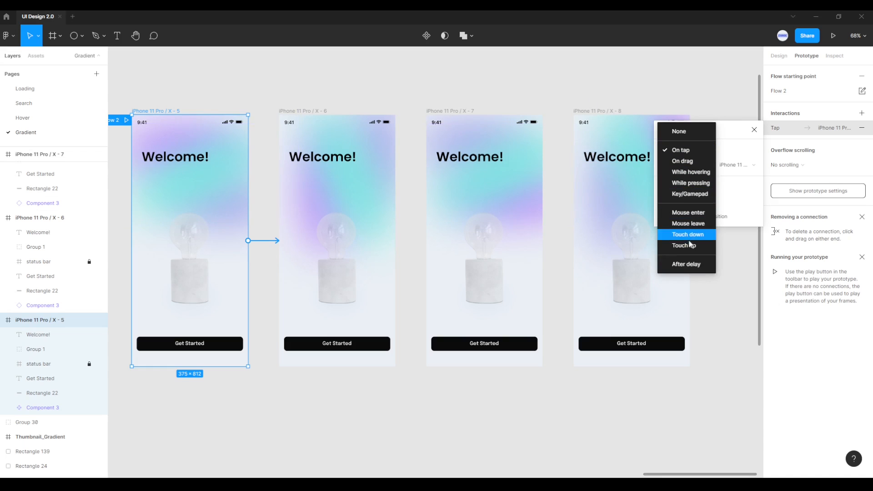
{"action": "left_click", "coordinate": [686, 266]}
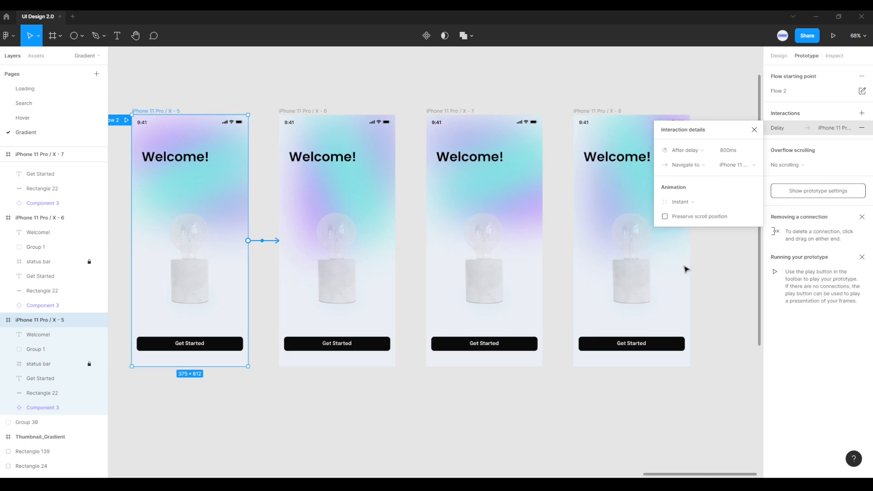
{"action": "left_click", "coordinate": [724, 155]}
{"action": "type", "text": "1"}
{"action": "key", "text": "Return"}
Step: Set the X - 5 frame's transition to Smart animate with Linear easing and a duration of 1500 ms
{"action": "left_click", "coordinate": [696, 203]}
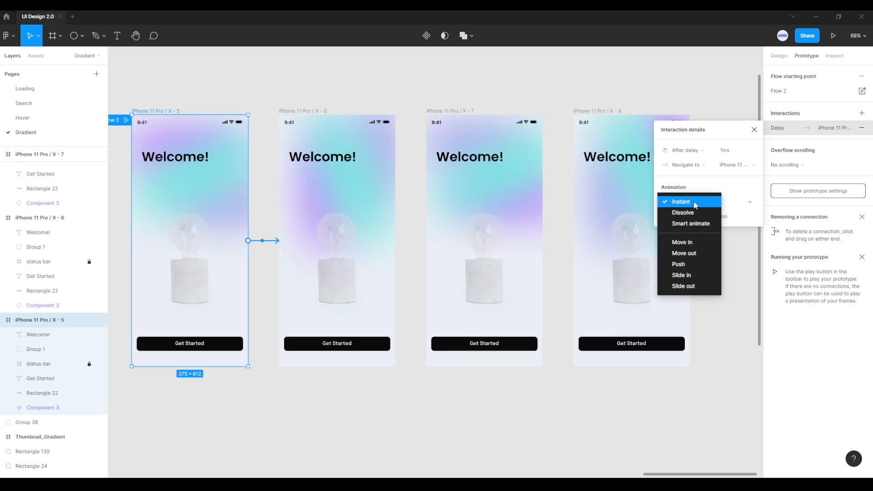
{"action": "left_click", "coordinate": [700, 228]}
{"action": "left_click", "coordinate": [704, 218]}
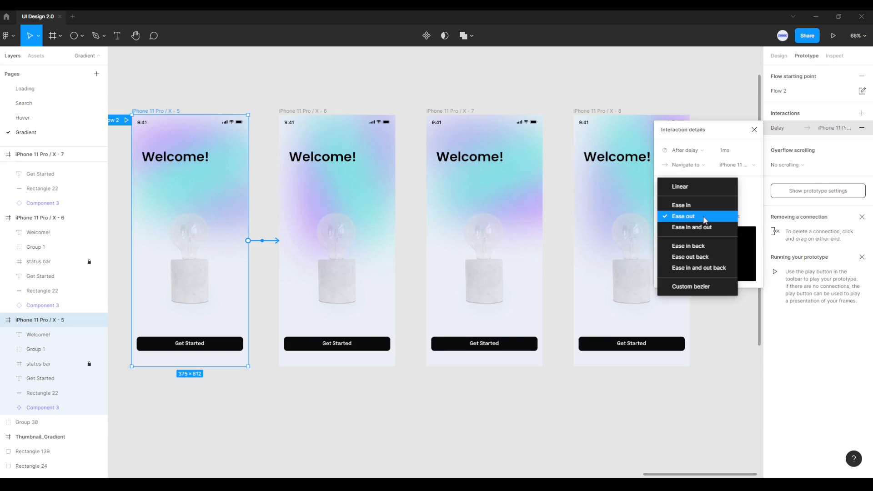
{"action": "left_click", "coordinate": [682, 190]}
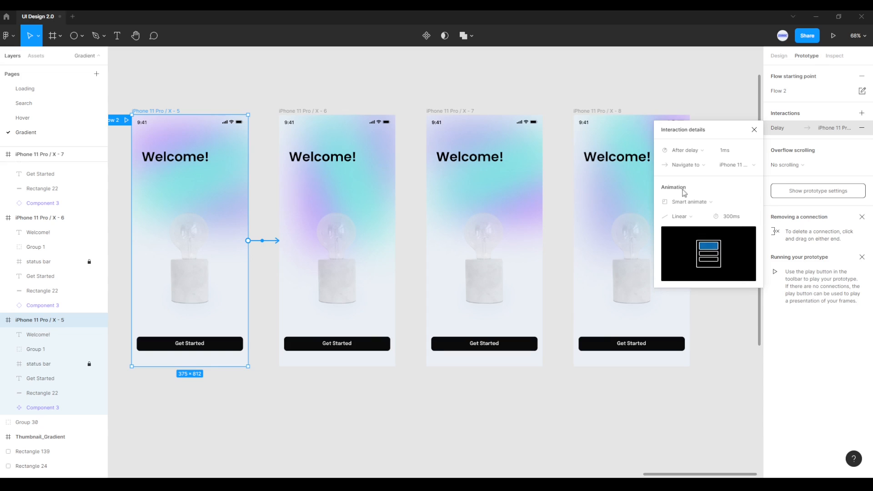
{"action": "left_click", "coordinate": [727, 221]}
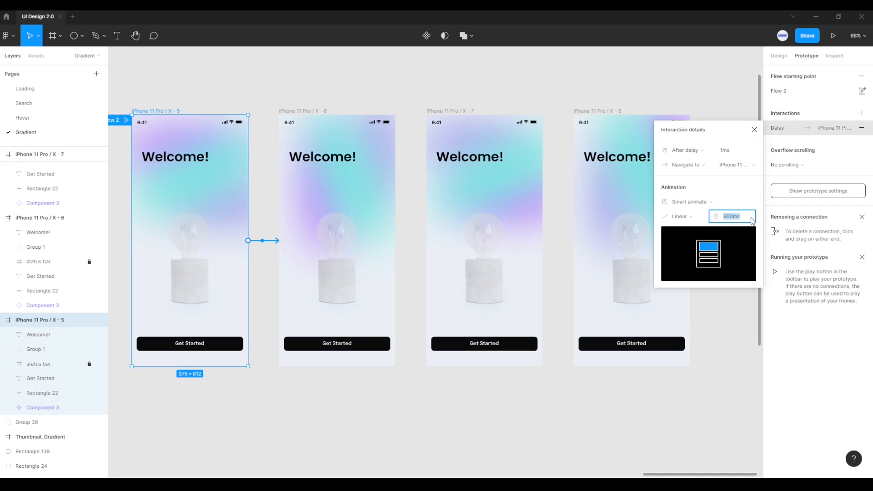
{"action": "type", "text": "1500"}
{"action": "key", "text": "Return"}
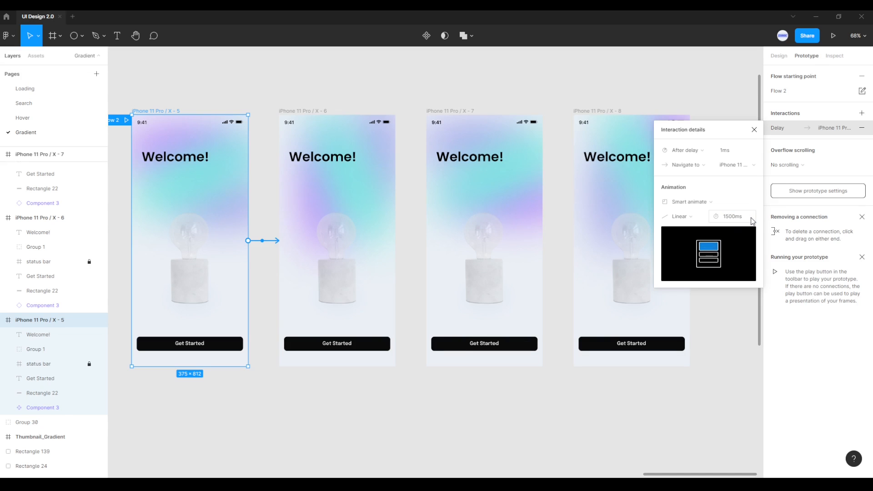
{"action": "left_click", "coordinate": [754, 129]}
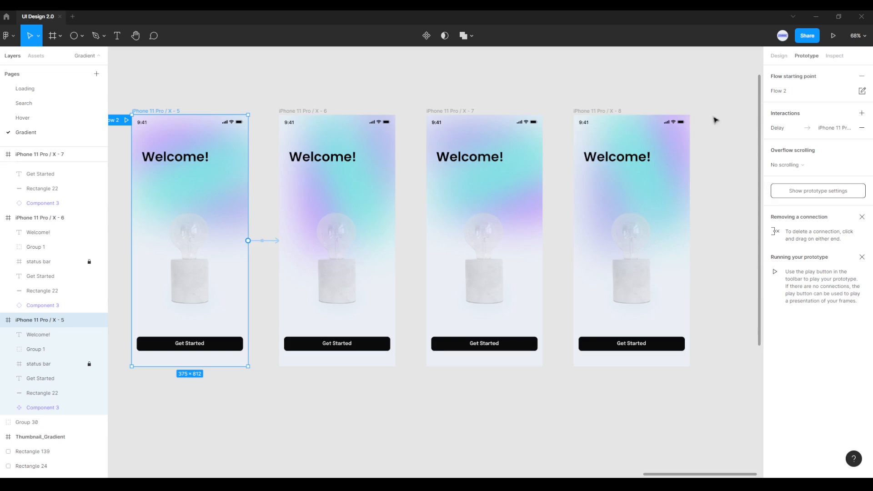
Step: Connect the iPhone 11 Pro / X - 6 frame to the X - 7 frame with an After delay trigger of 1 ms
{"action": "left_click", "coordinate": [317, 108]}
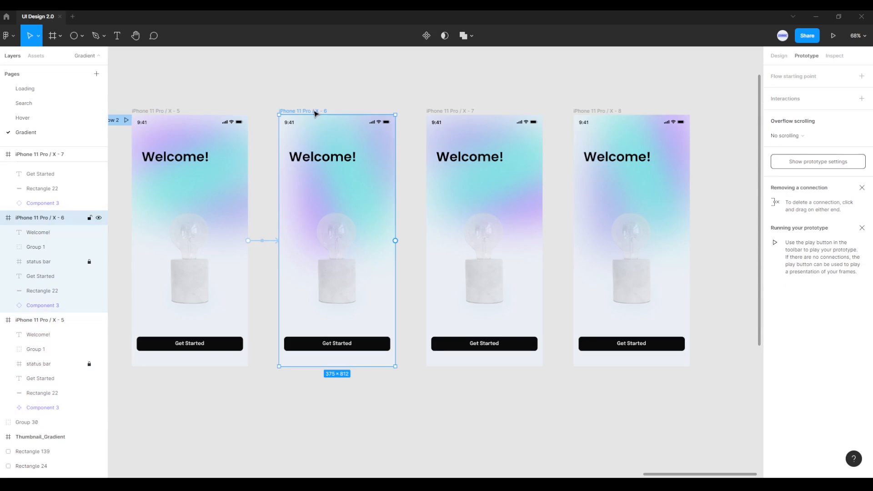
{"action": "left_click_drag", "start_coordinate": [395, 241], "coordinate": [477, 267]}
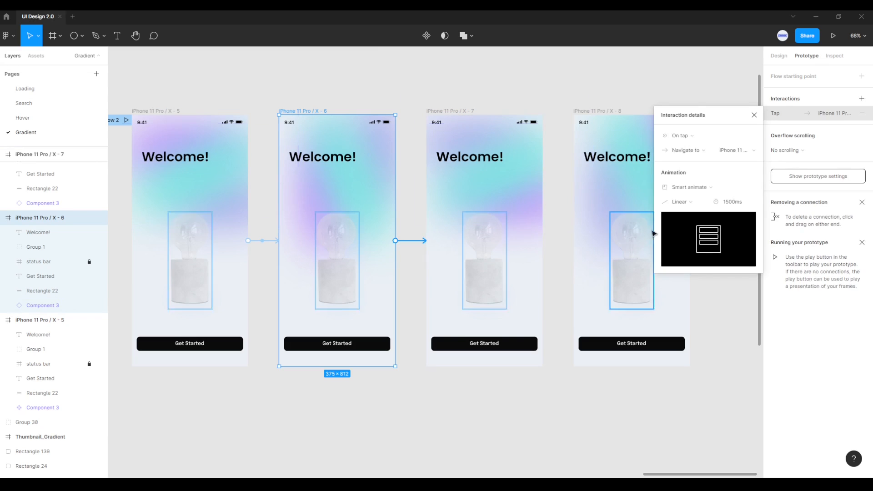
{"action": "left_click", "coordinate": [683, 136]}
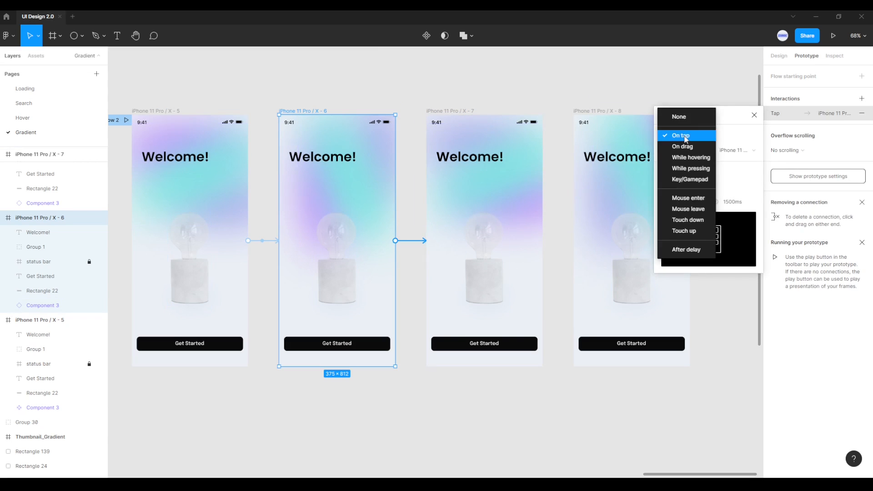
{"action": "left_click", "coordinate": [689, 250]}
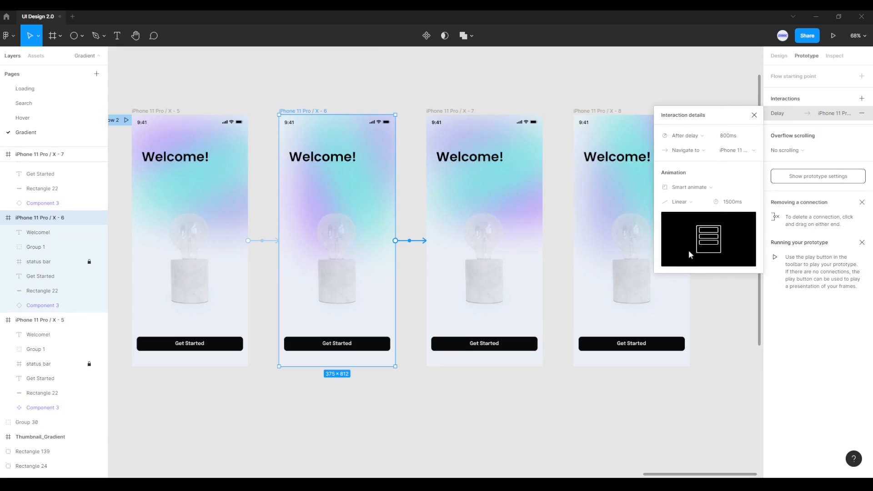
{"action": "left_click", "coordinate": [724, 140]}
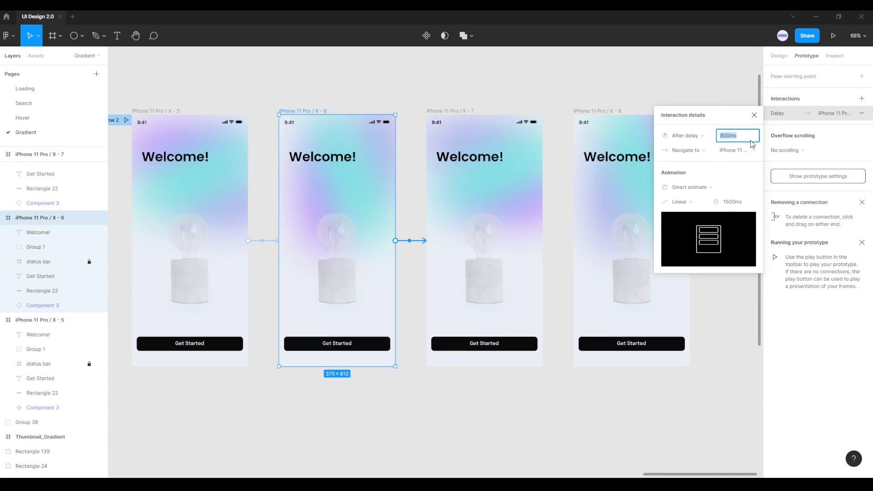
{"action": "type", "text": "1"}
{"action": "key", "text": "Return"}
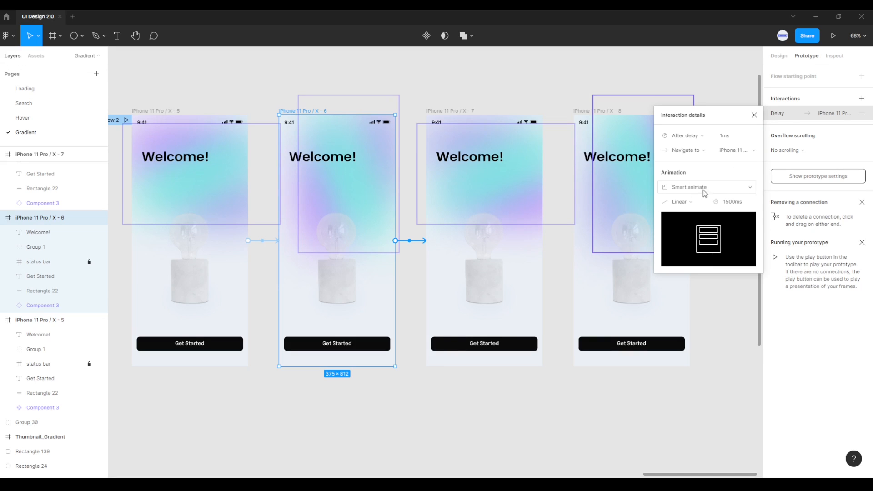
{"action": "left_click", "coordinate": [754, 115]}
Step: Connect the iPhone 11 Pro / X - 7 frame to the X - 8 frame with an After delay trigger of 1 ms
{"action": "left_click", "coordinate": [473, 110]}
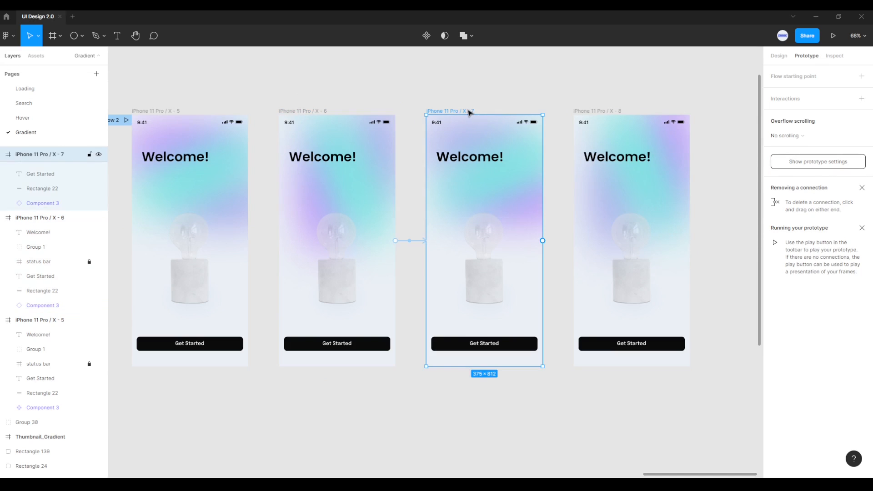
{"action": "left_click_drag", "start_coordinate": [544, 242], "coordinate": [582, 250]}
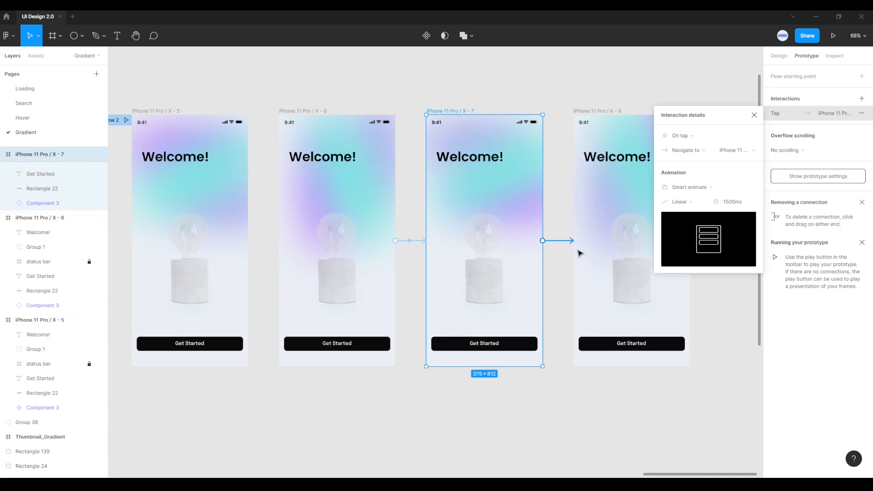
{"action": "left_click", "coordinate": [689, 136]}
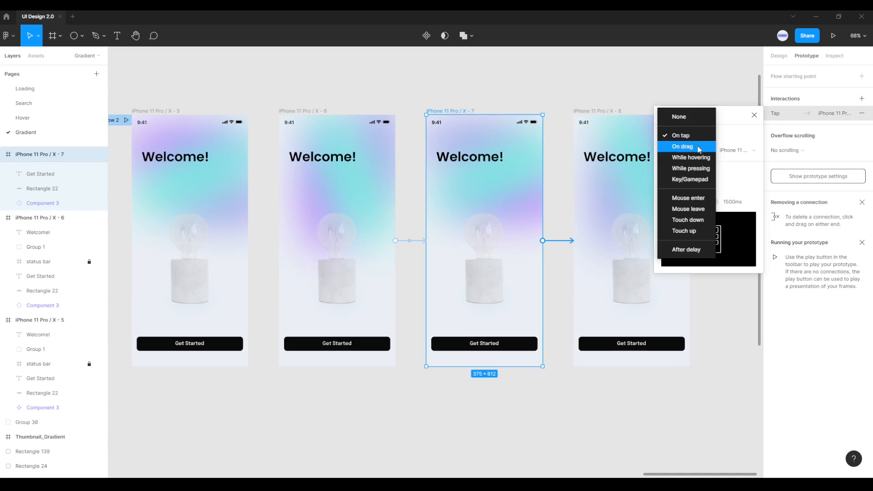
{"action": "left_click", "coordinate": [687, 250]}
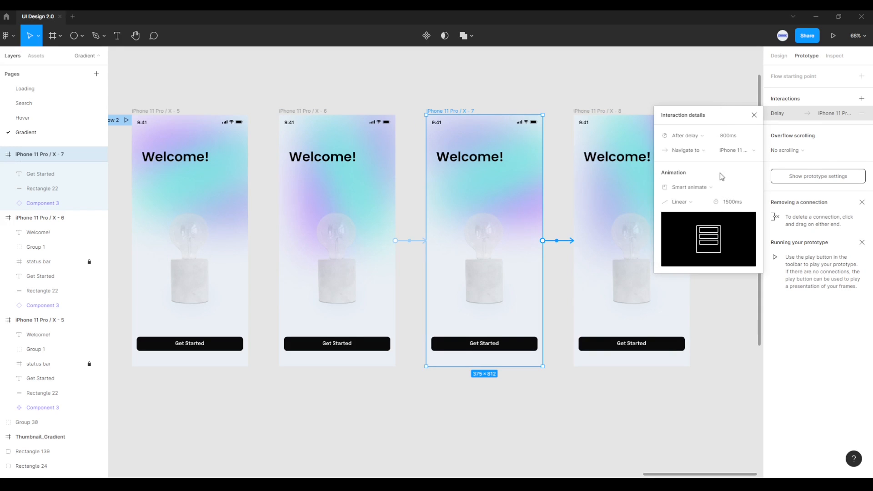
{"action": "left_click", "coordinate": [723, 138]}
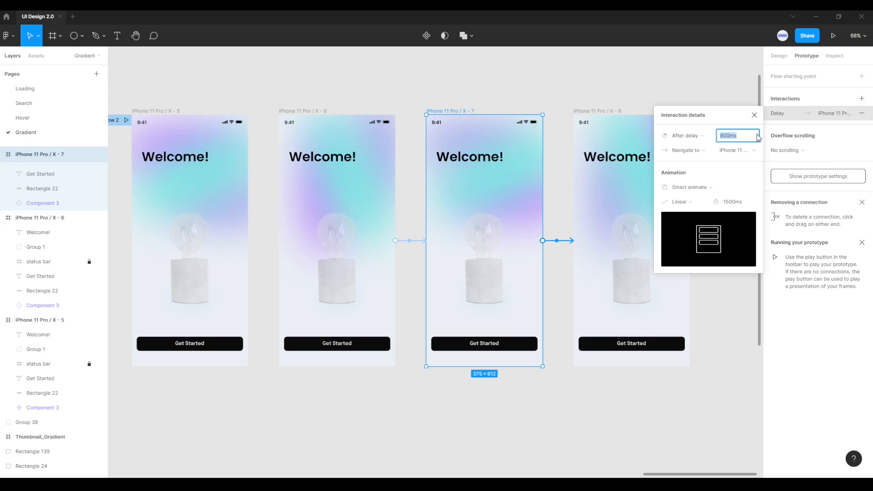
{"action": "type", "text": "1"}
{"action": "key", "text": "Return"}
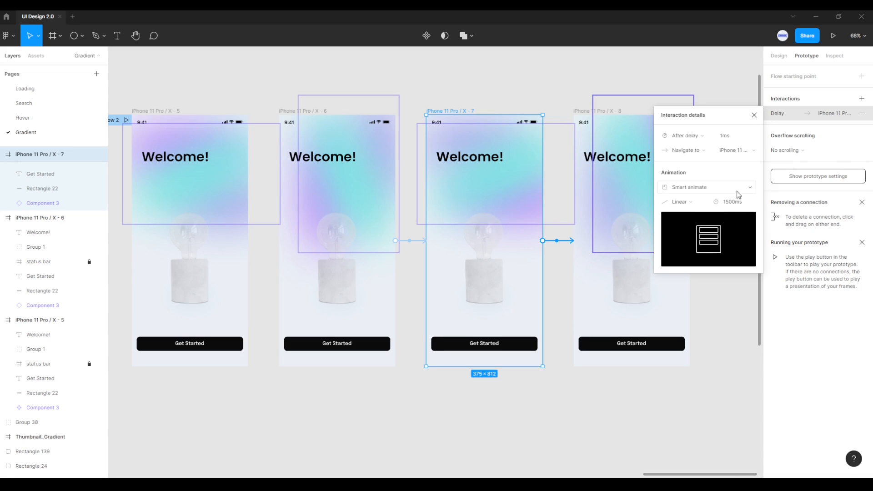
{"action": "left_click", "coordinate": [754, 114]}
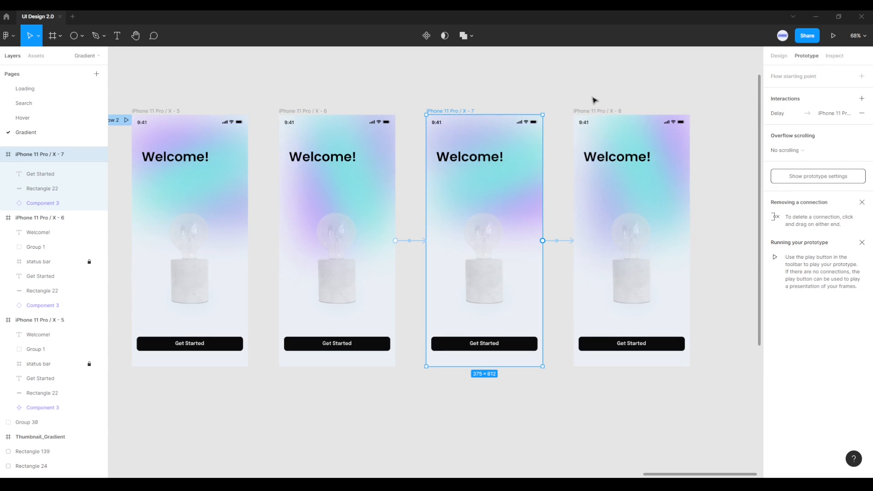
Step: Connect the iPhone 11 Pro / X - 8 frame back to the X - 5 frame with an After delay trigger of 1 ms
{"action": "left_click", "coordinate": [593, 112]}
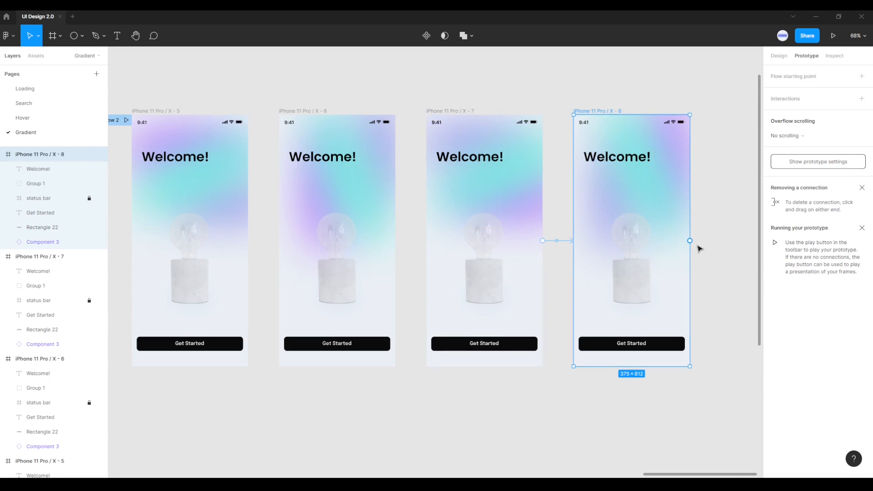
{"action": "left_click_drag", "start_coordinate": [690, 241], "coordinate": [199, 241]}
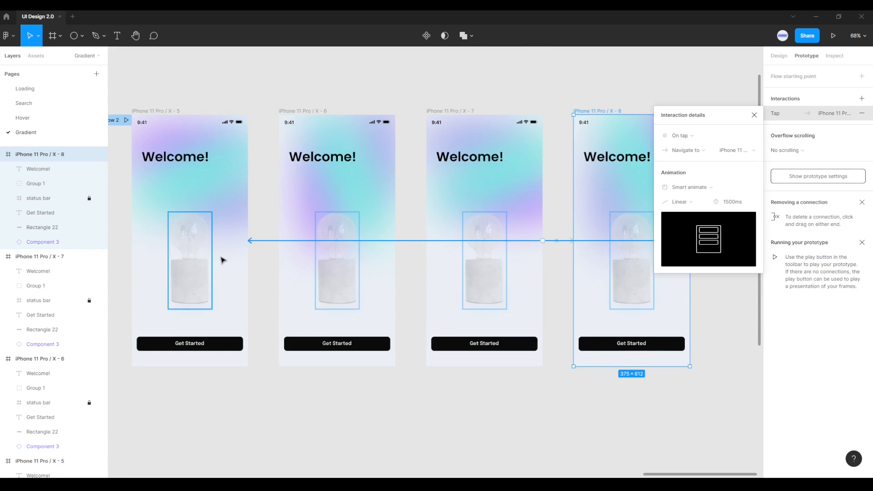
{"action": "left_click", "coordinate": [689, 139]}
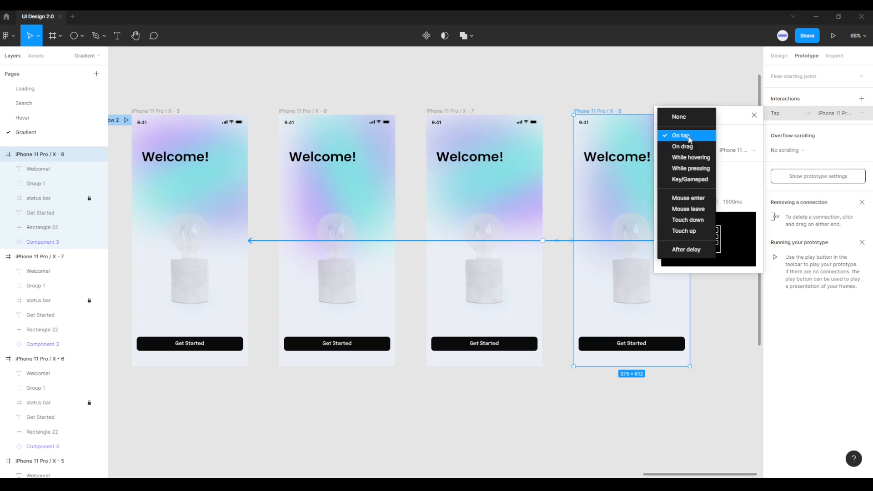
{"action": "left_click", "coordinate": [689, 250]}
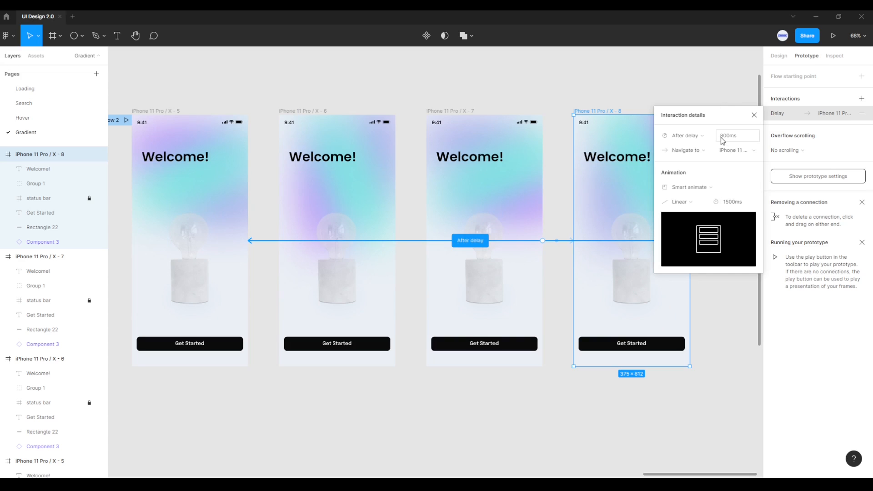
{"action": "left_click", "coordinate": [745, 139]}
{"action": "type", "text": "1"}
{"action": "key", "text": "Return"}
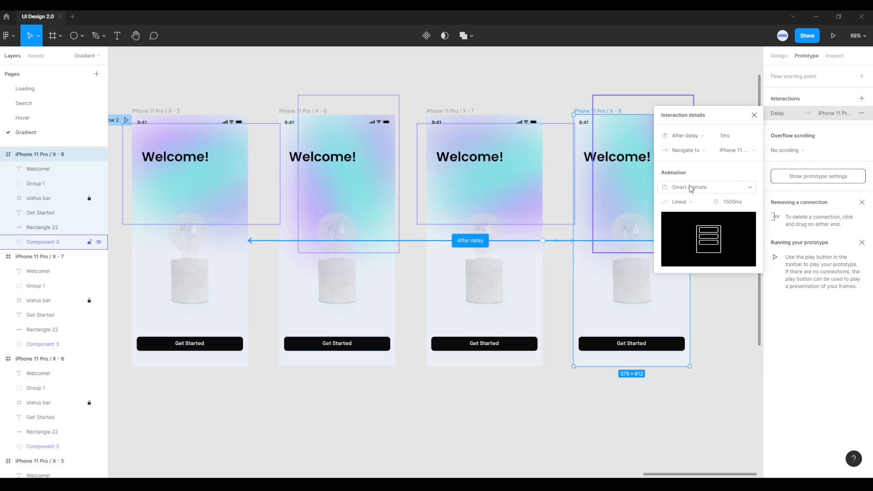
{"action": "left_click", "coordinate": [754, 116]}
{"action": "left_click", "coordinate": [723, 399]}
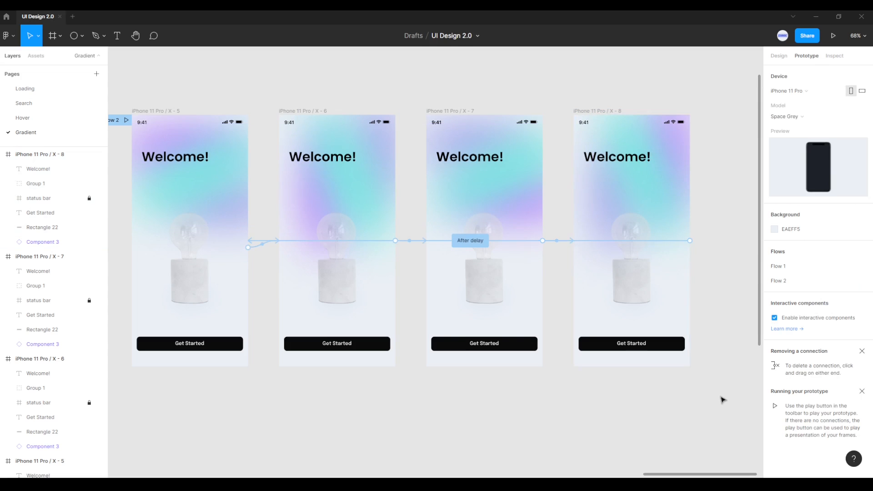
Step: Preview the prototype from the iPhone 11 Pro / X - 5 frame and hide the flows list in the presentation view
{"action": "left_click", "coordinate": [179, 111]}
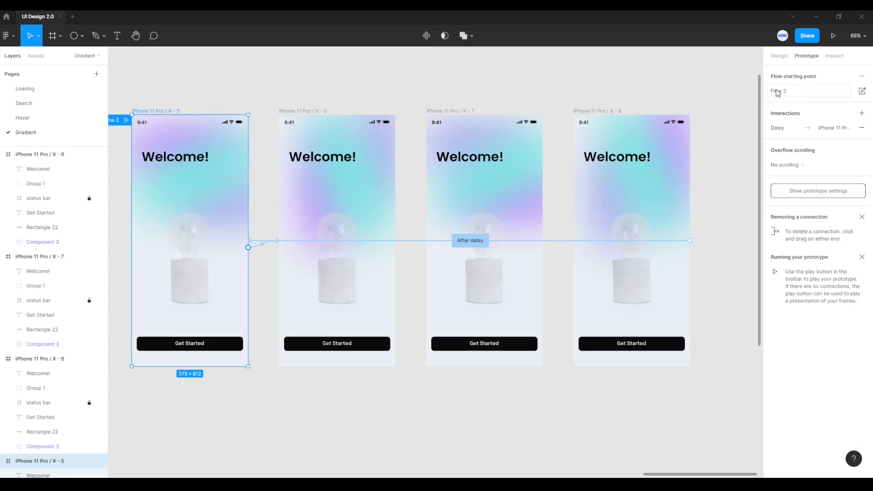
{"action": "left_click", "coordinate": [834, 39]}
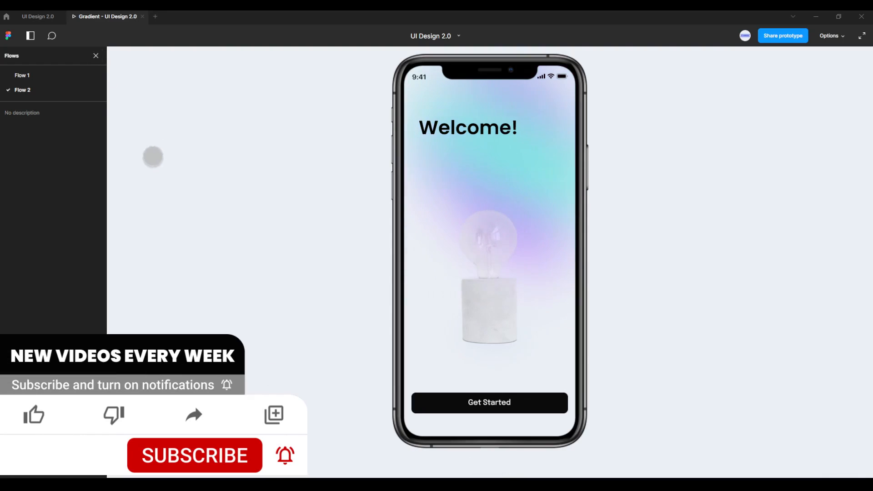
{"action": "left_click", "coordinate": [95, 55]}
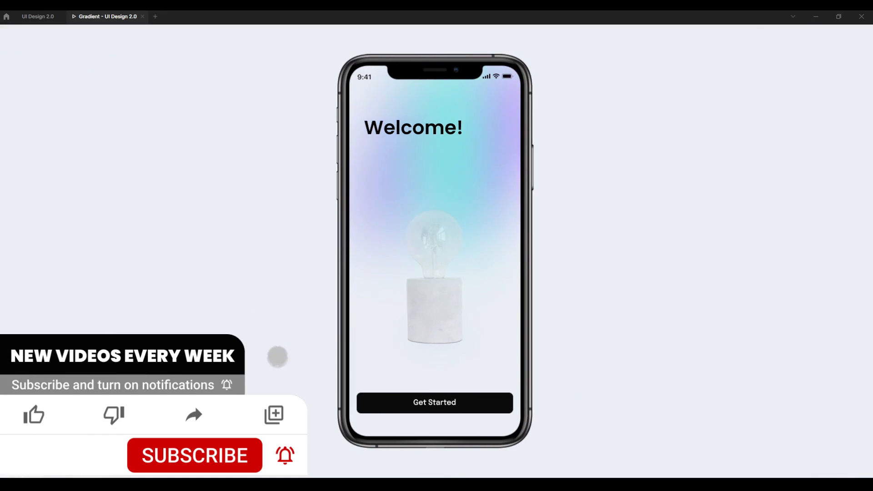